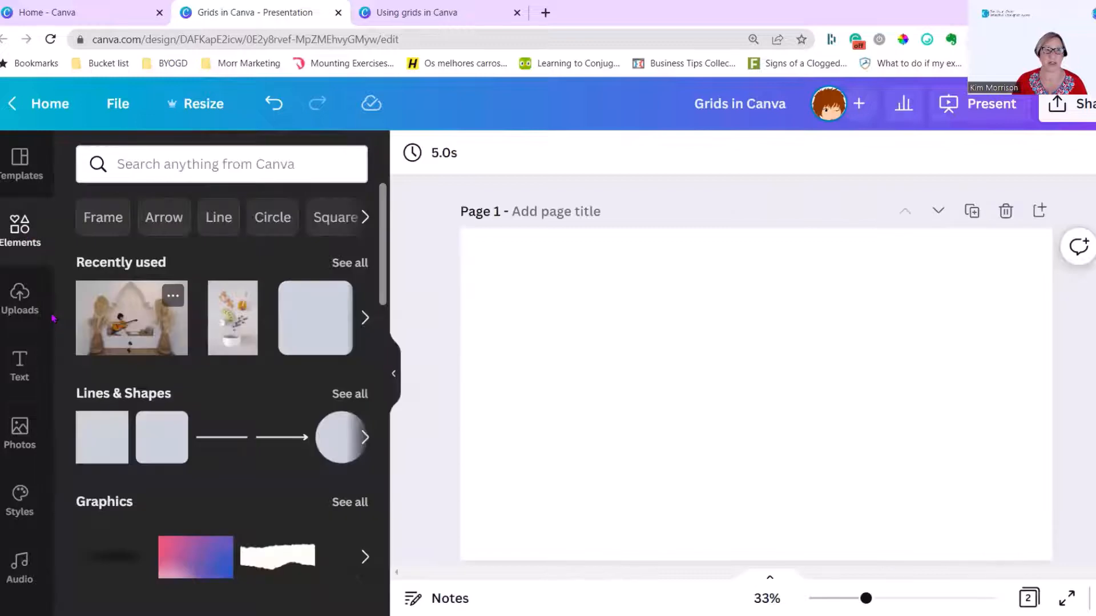
Insert a four-cell grid on page 1 with one wide upper cell, two small stacked cells and one large lower cell
{"action": "scroll", "coordinate": [243, 390], "scroll_direction": "down", "scroll_amount": 5}
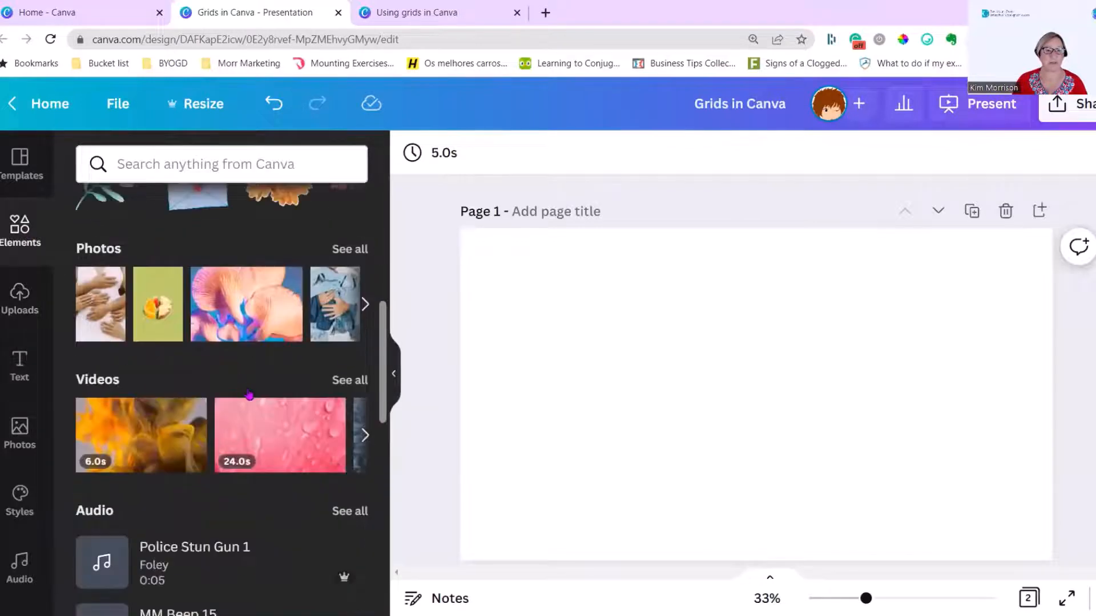
{"action": "scroll", "coordinate": [243, 390], "scroll_direction": "down", "scroll_amount": 10}
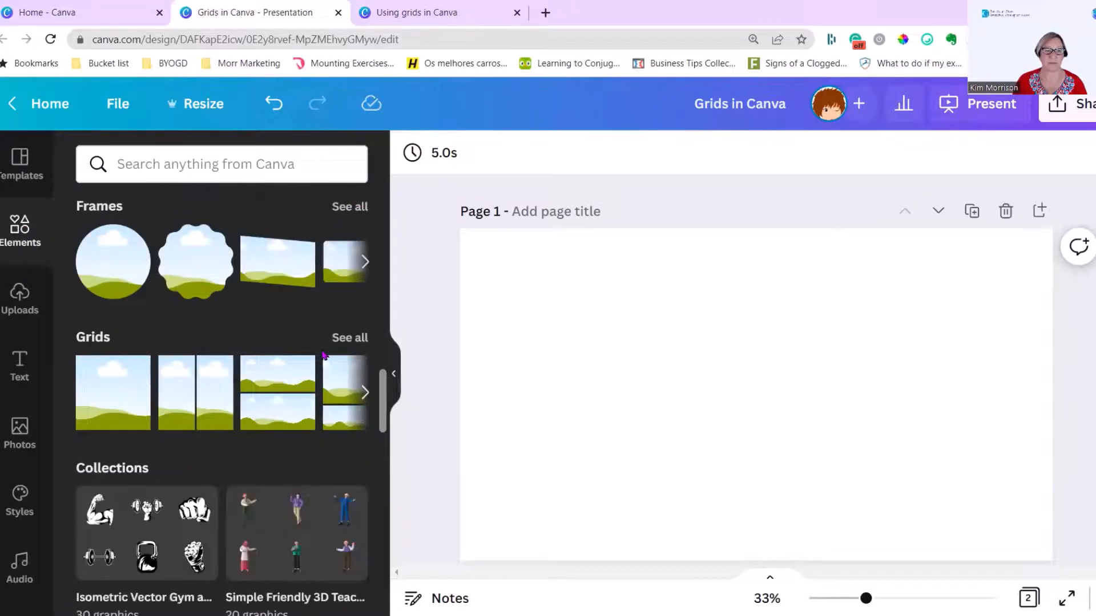
{"action": "left_click", "coordinate": [350, 338]}
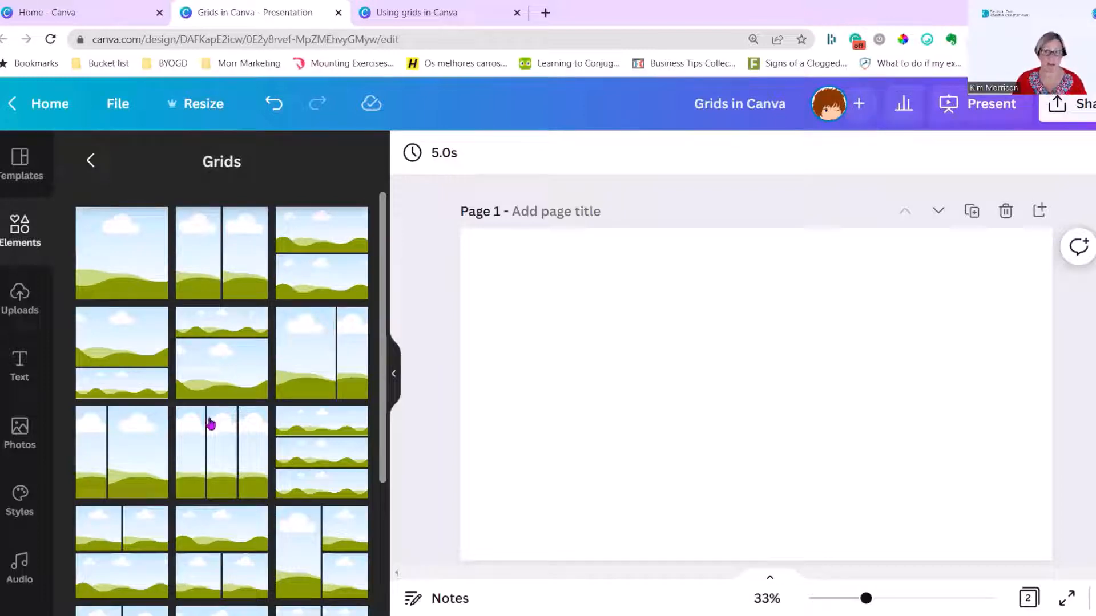
{"action": "scroll", "coordinate": [210, 422], "scroll_direction": "down", "scroll_amount": 3}
{"action": "scroll", "coordinate": [206, 430], "scroll_direction": "down", "scroll_amount": 3}
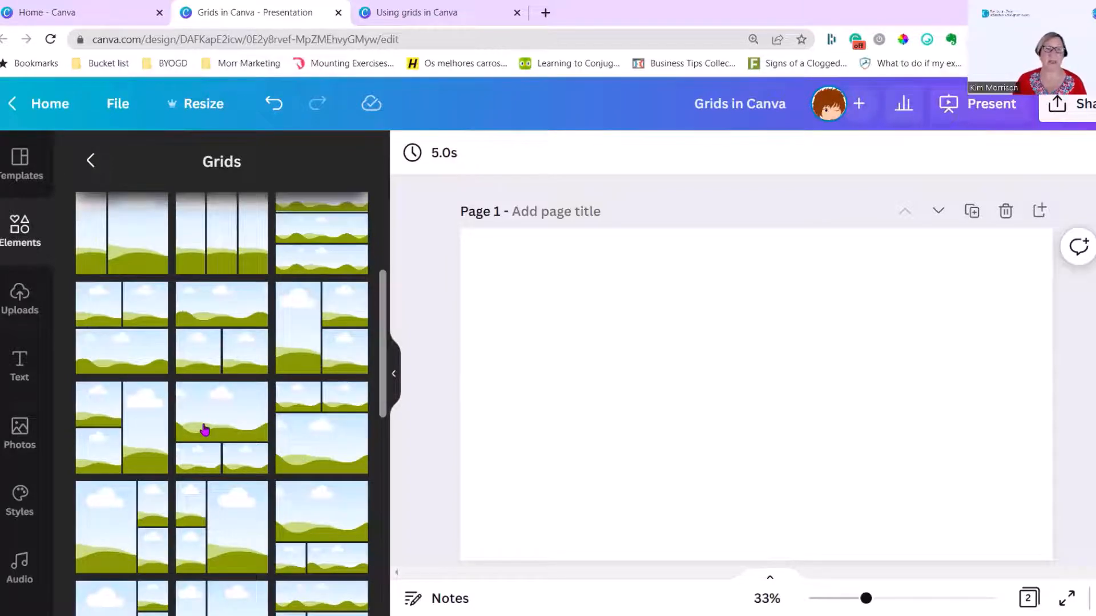
{"action": "scroll", "coordinate": [205, 431], "scroll_direction": "down", "scroll_amount": 1}
{"action": "scroll", "coordinate": [204, 431], "scroll_direction": "down", "scroll_amount": 5}
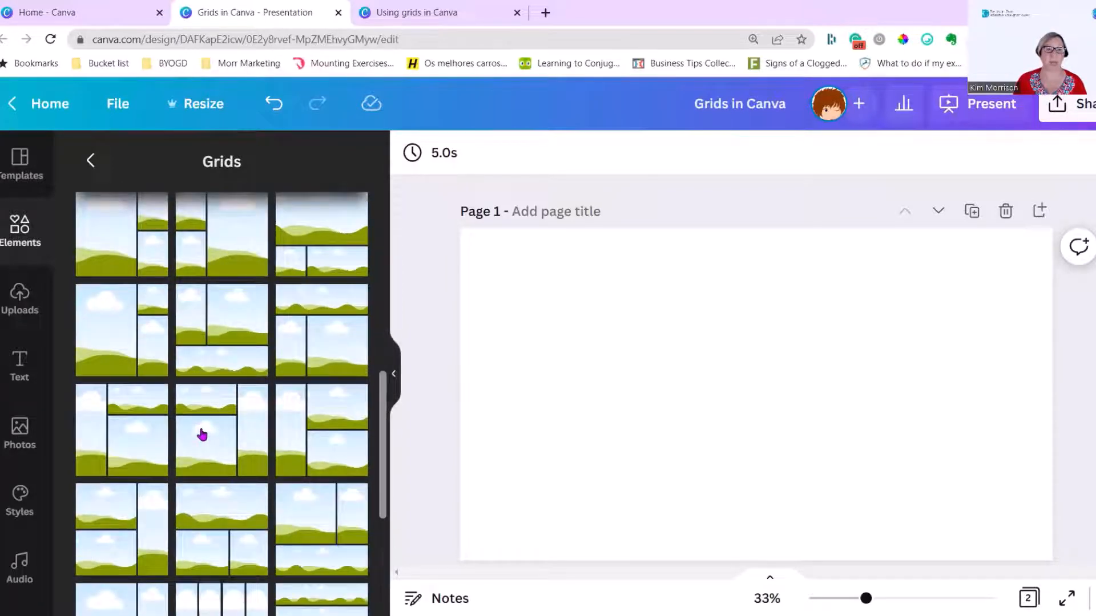
{"action": "scroll", "coordinate": [202, 435], "scroll_direction": "down", "scroll_amount": 5}
{"action": "scroll", "coordinate": [202, 435], "scroll_direction": "down", "scroll_amount": 2}
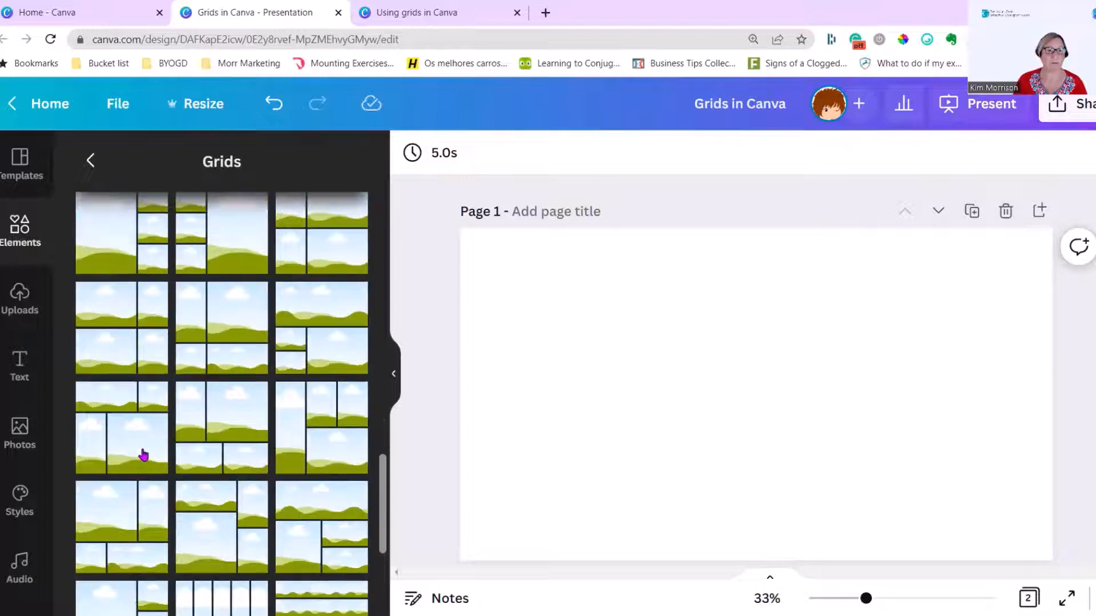
{"action": "left_click", "coordinate": [306, 331]}
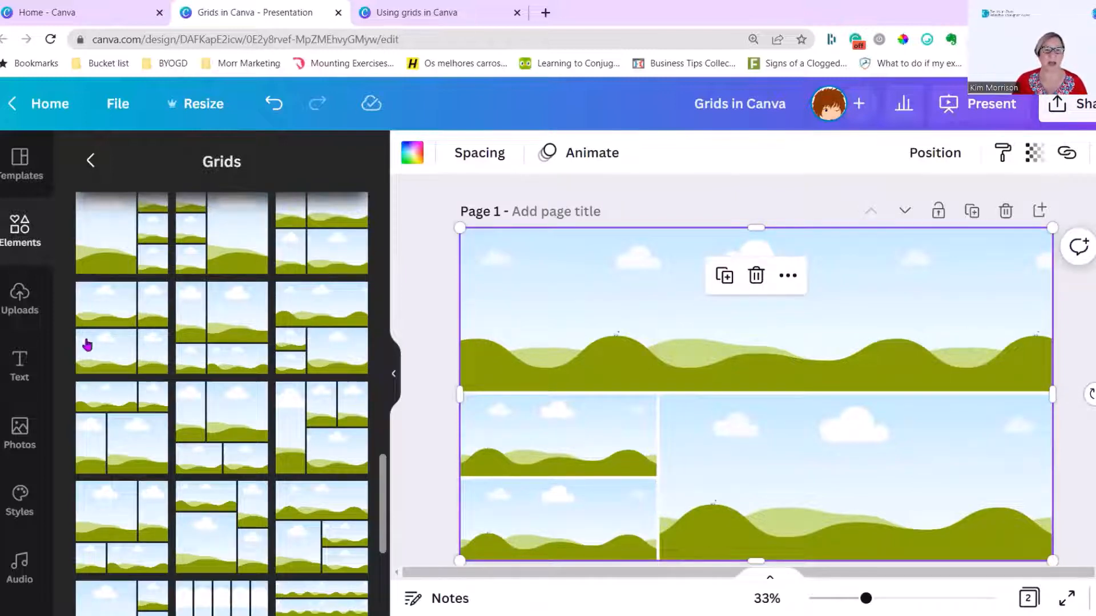
Fill the wide upper grid cell with the recently used photo of the woman playing guitar between dried palm arrangements
{"action": "left_click", "coordinate": [19, 433]}
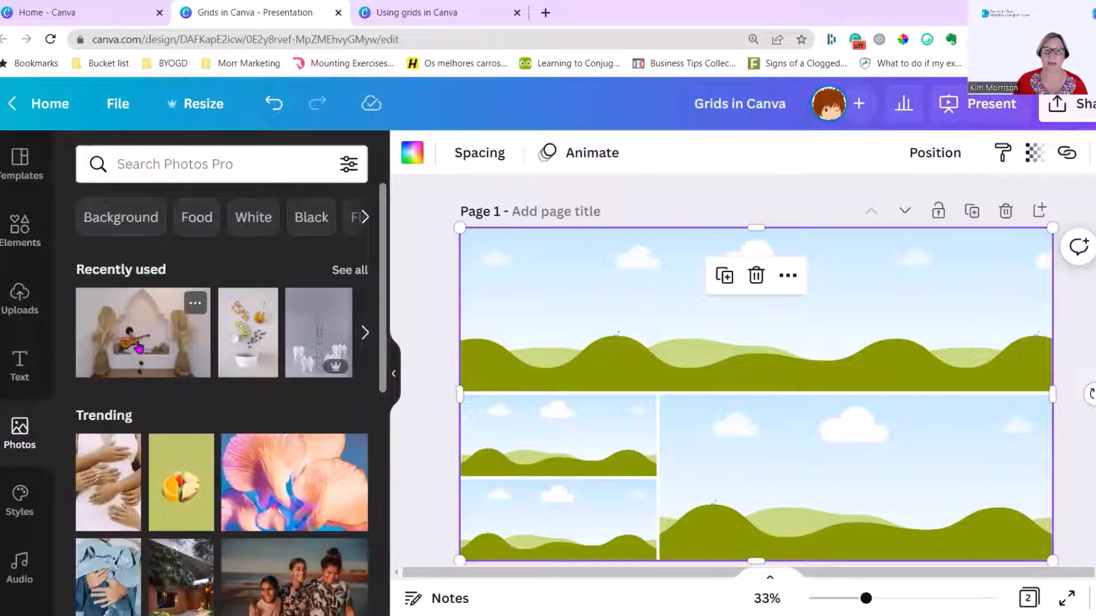
{"action": "left_click", "coordinate": [139, 347]}
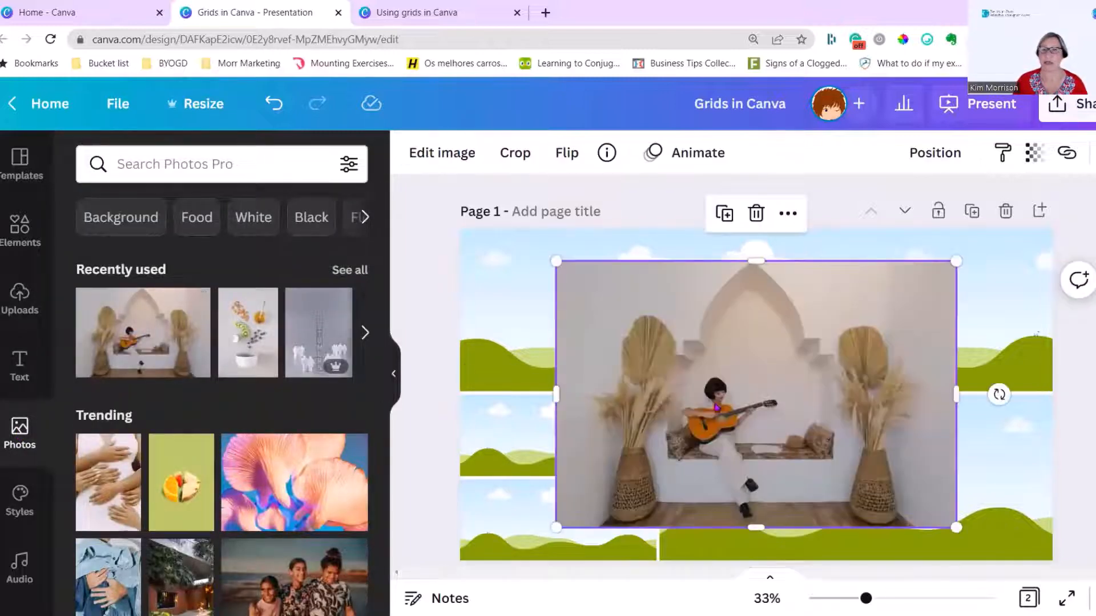
{"action": "left_click_drag", "start_coordinate": [736, 433], "coordinate": [719, 363]}
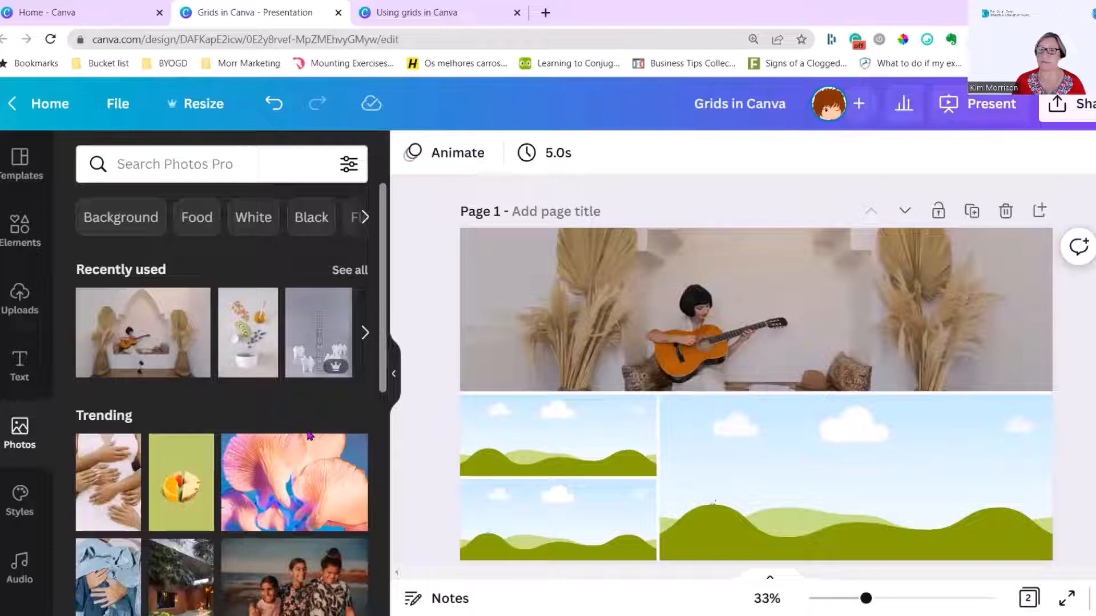
Find more photos by the same artist and fill the three lower grid cells with two guitarist photos and the overhead piano photo
{"action": "mouse_move", "coordinate": [146, 348]}
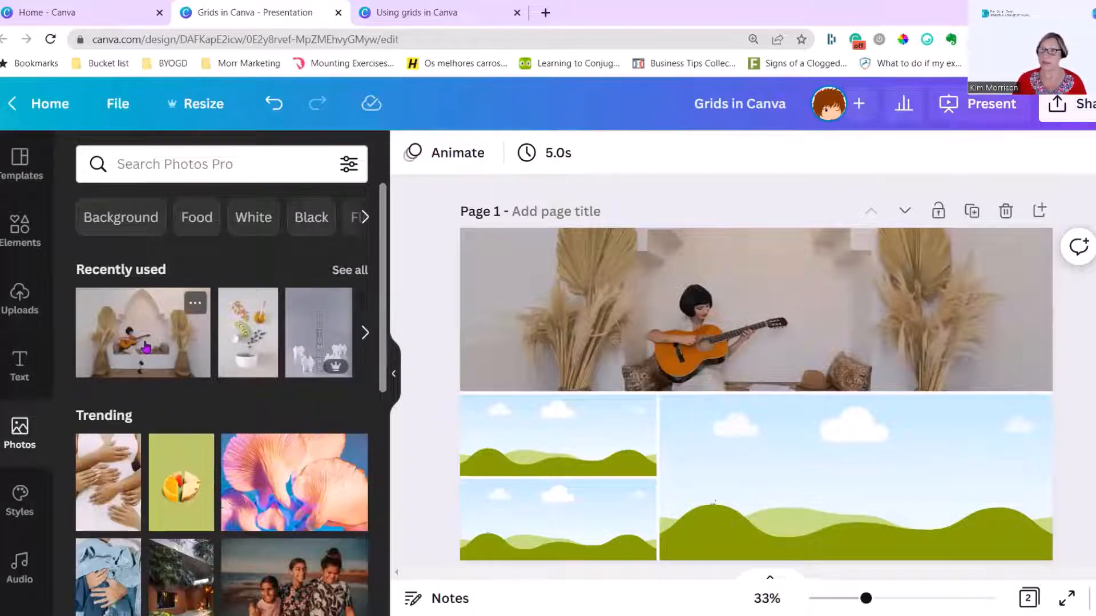
{"action": "left_click", "coordinate": [196, 305]}
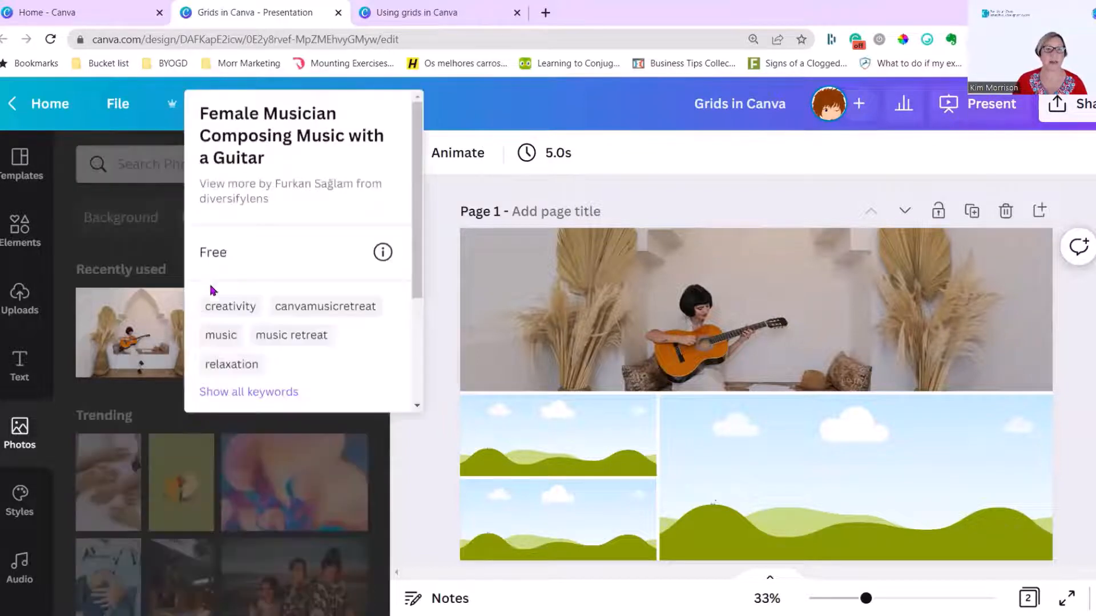
{"action": "left_click", "coordinate": [307, 185]}
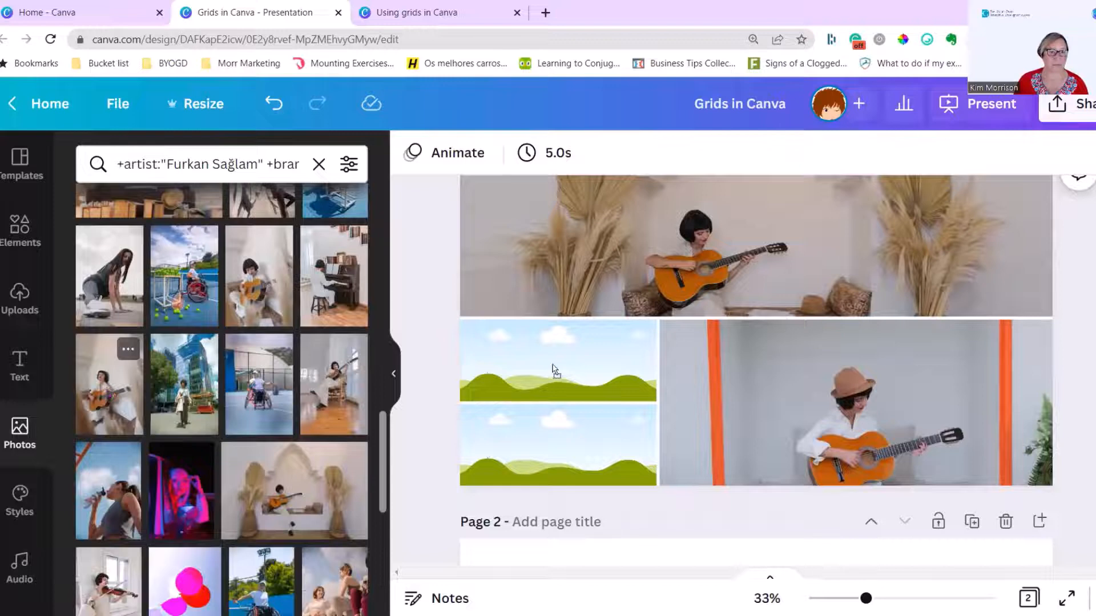
{"action": "left_click_drag", "start_coordinate": [555, 369], "coordinate": [554, 391]}
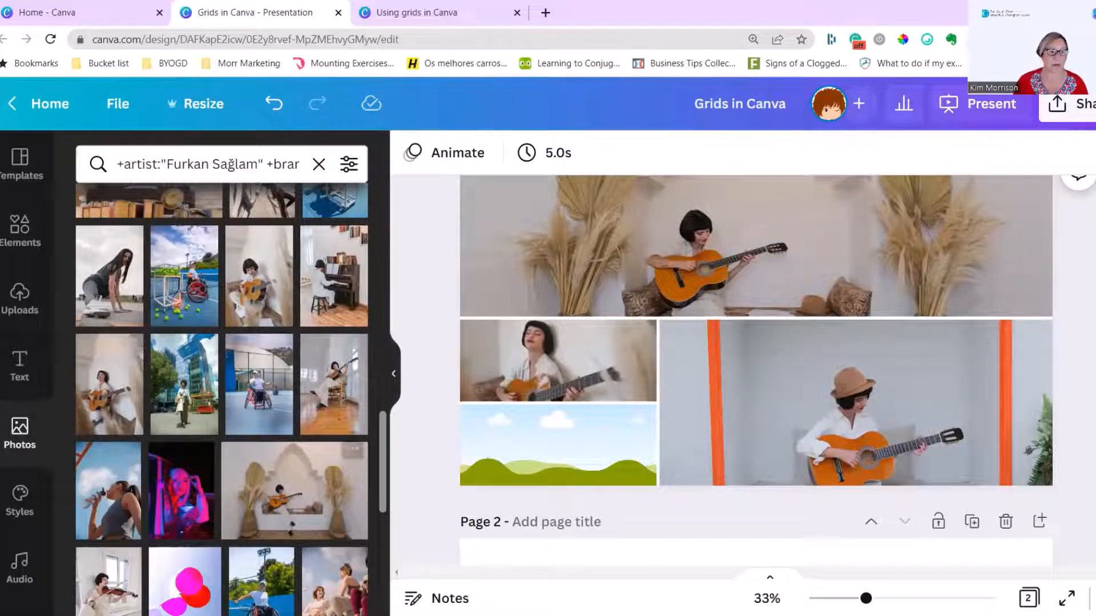
{"action": "scroll", "coordinate": [117, 341], "scroll_direction": "up", "scroll_amount": 3}
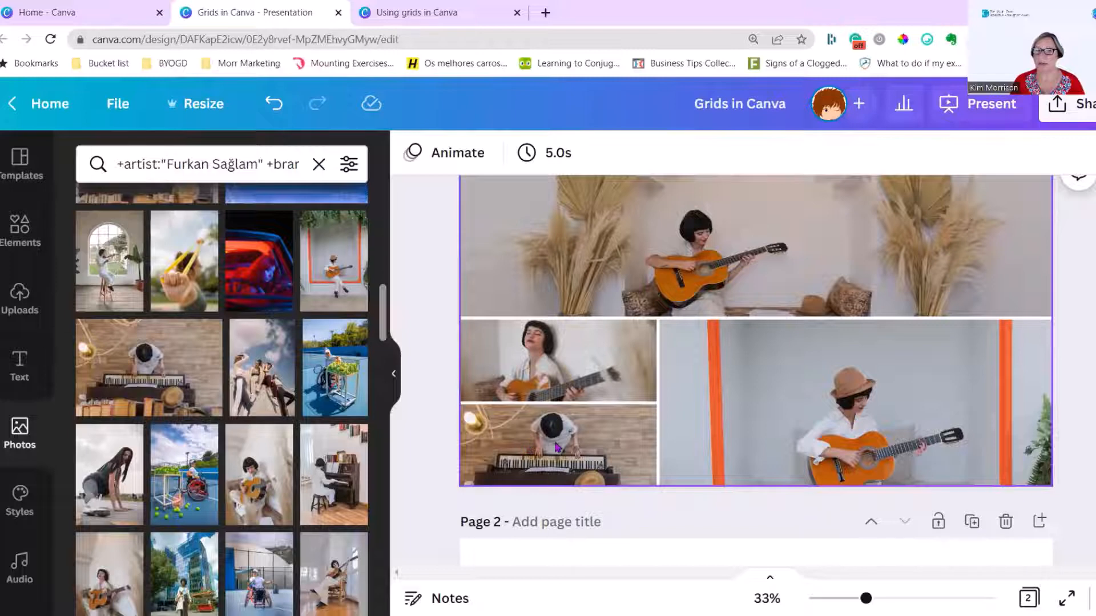
Enlarge and reposition the photo of the guitarist in the hat within the large lower grid cell
{"action": "left_click", "coordinate": [689, 476]}
{"action": "double_click", "coordinate": [674, 465]}
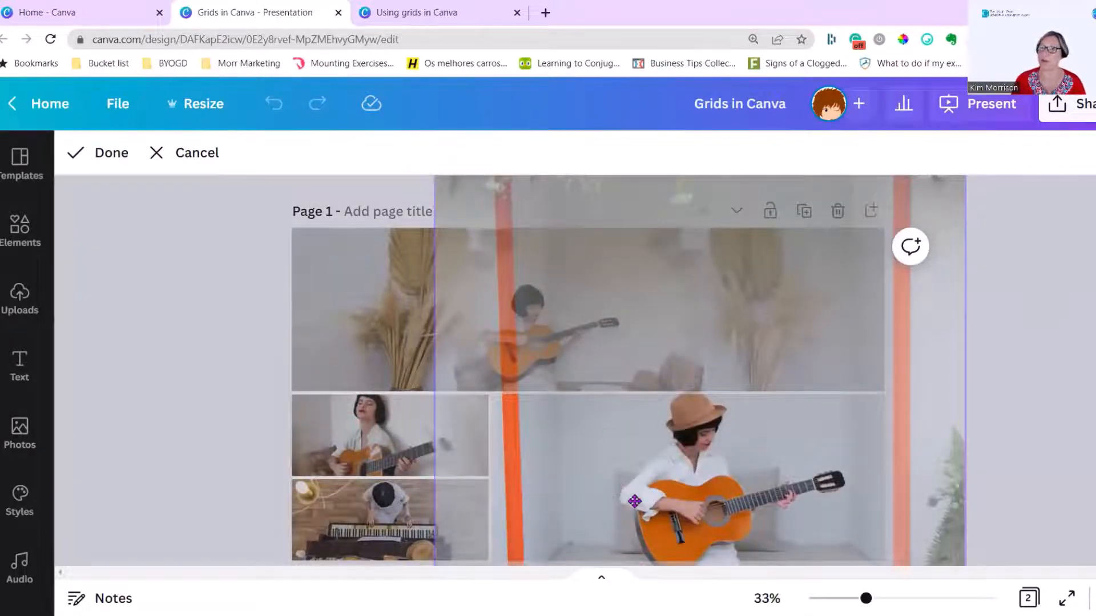
{"action": "scroll", "coordinate": [634, 501], "scroll_direction": "down", "scroll_amount": 3}
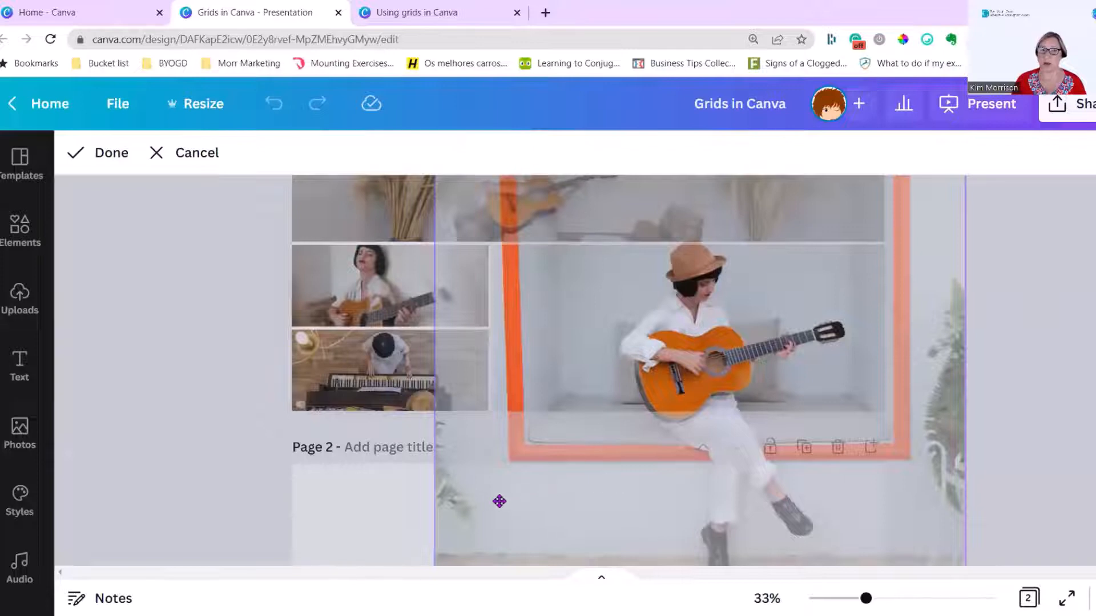
{"action": "scroll", "coordinate": [474, 503], "scroll_direction": "down", "scroll_amount": 5}
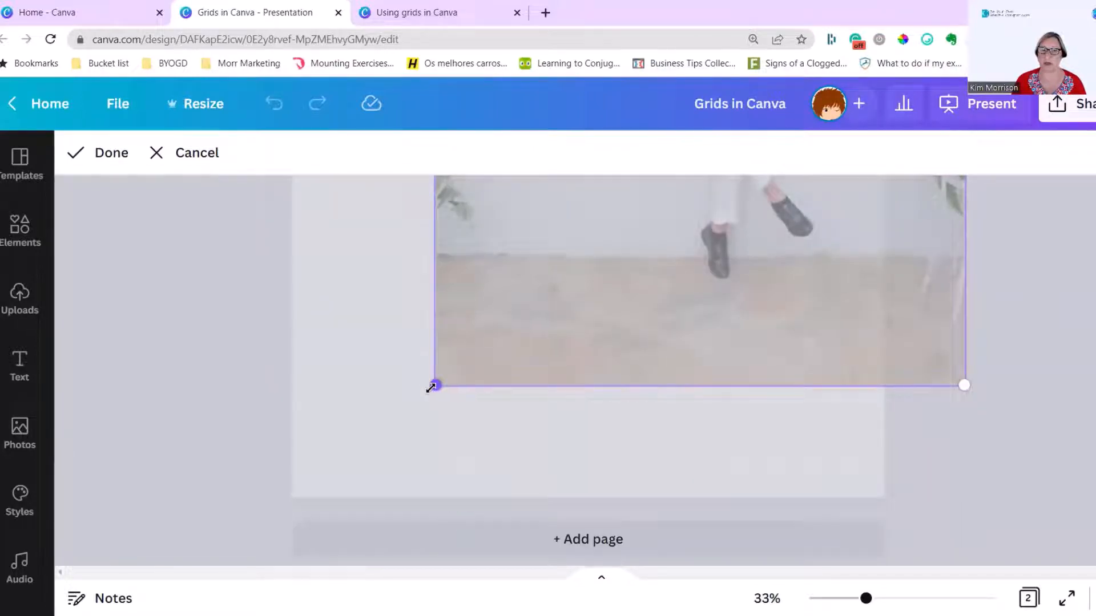
{"action": "left_click_drag", "start_coordinate": [432, 386], "coordinate": [381, 523]}
{"action": "scroll", "coordinate": [622, 439], "scroll_direction": "up", "scroll_amount": 4}
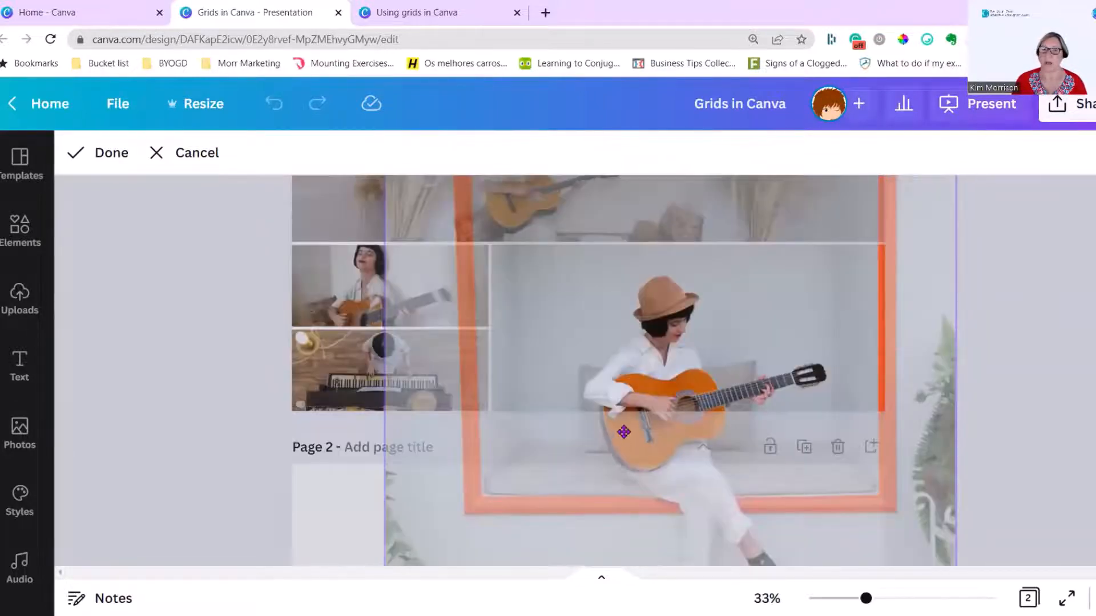
{"action": "left_click_drag", "start_coordinate": [624, 432], "coordinate": [632, 423]}
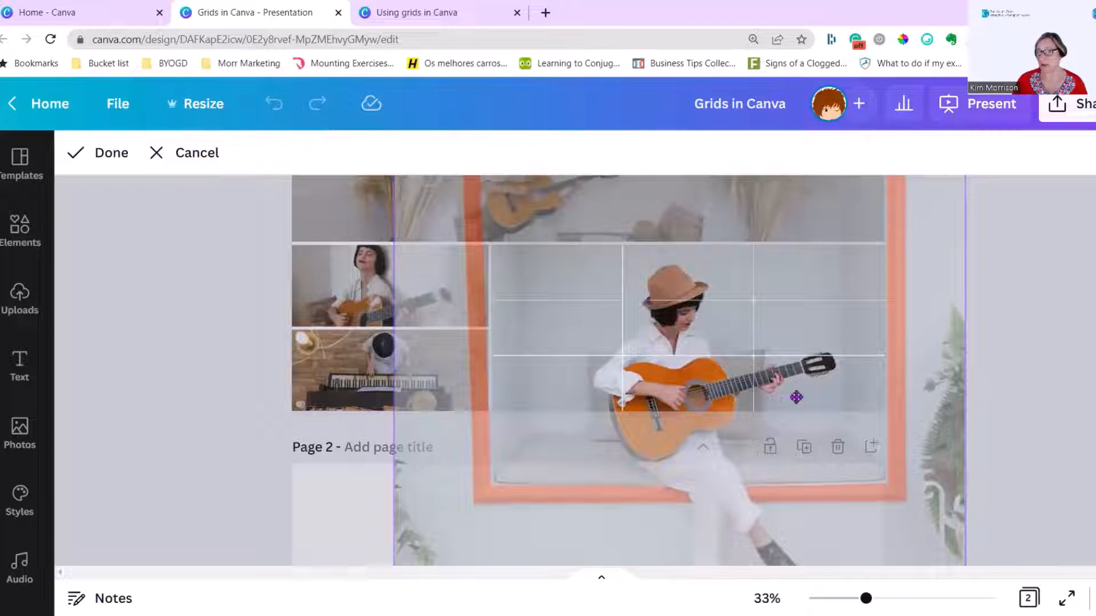
{"action": "left_click", "coordinate": [113, 161]}
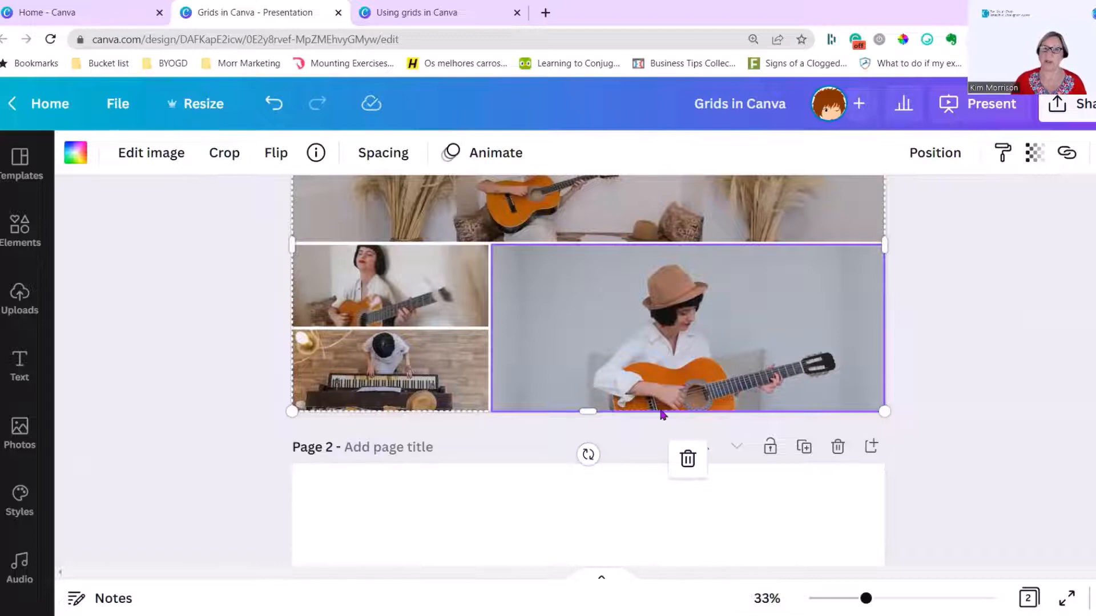
{"action": "scroll", "coordinate": [940, 421], "scroll_direction": "up", "scroll_amount": 3}
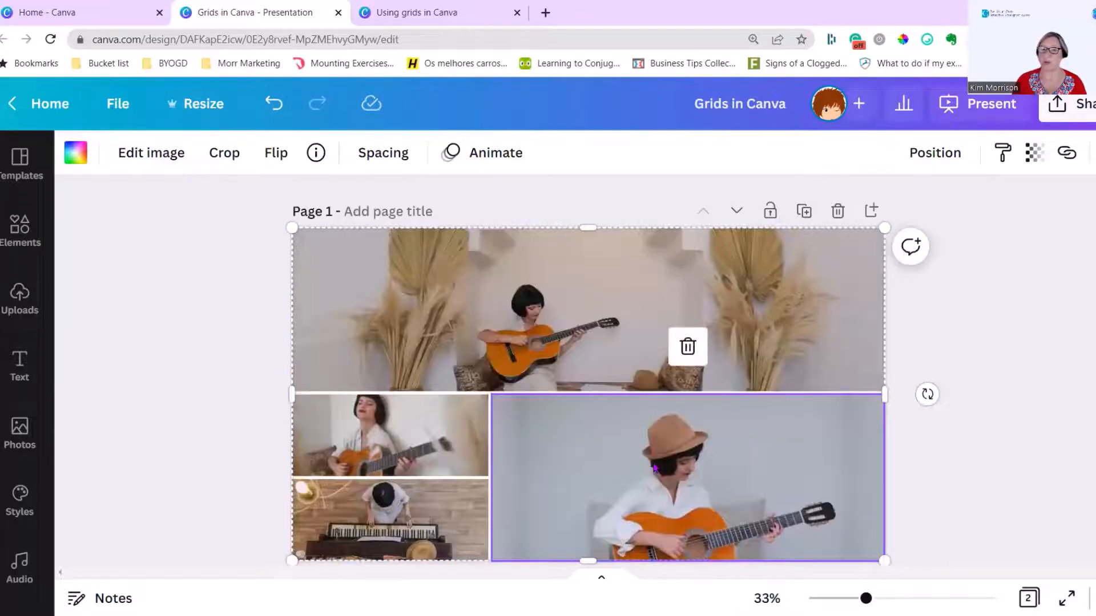
{"action": "key", "text": "Escape"}
Insert a grid of six equal vertical columns on the blank page 2
{"action": "scroll", "coordinate": [378, 371], "scroll_direction": "down", "scroll_amount": 5}
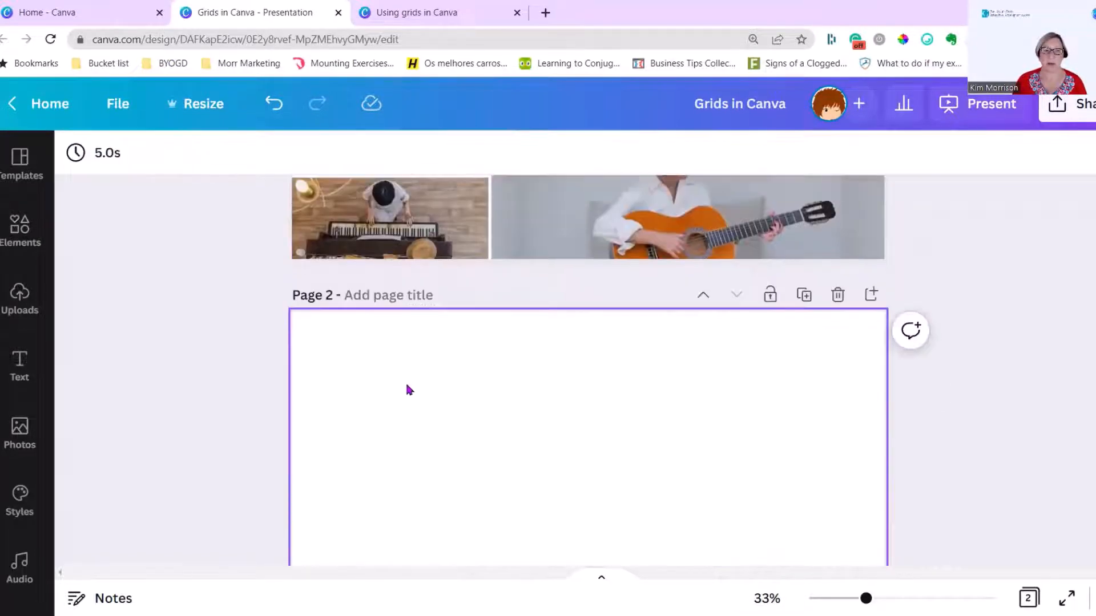
{"action": "left_click", "coordinate": [20, 229]}
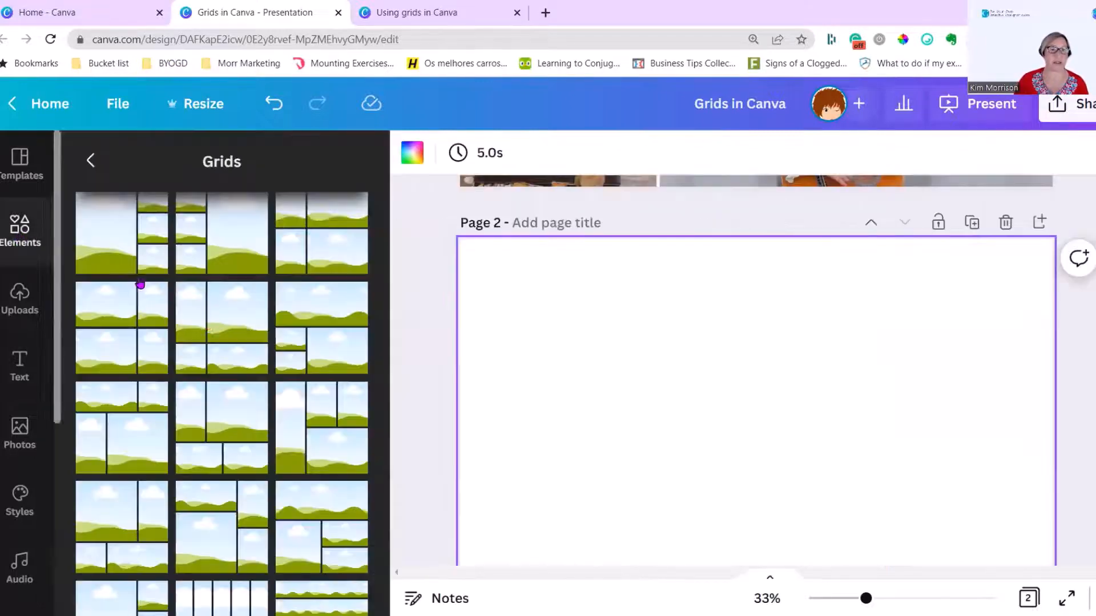
{"action": "scroll", "coordinate": [228, 355], "scroll_direction": "down", "scroll_amount": 6}
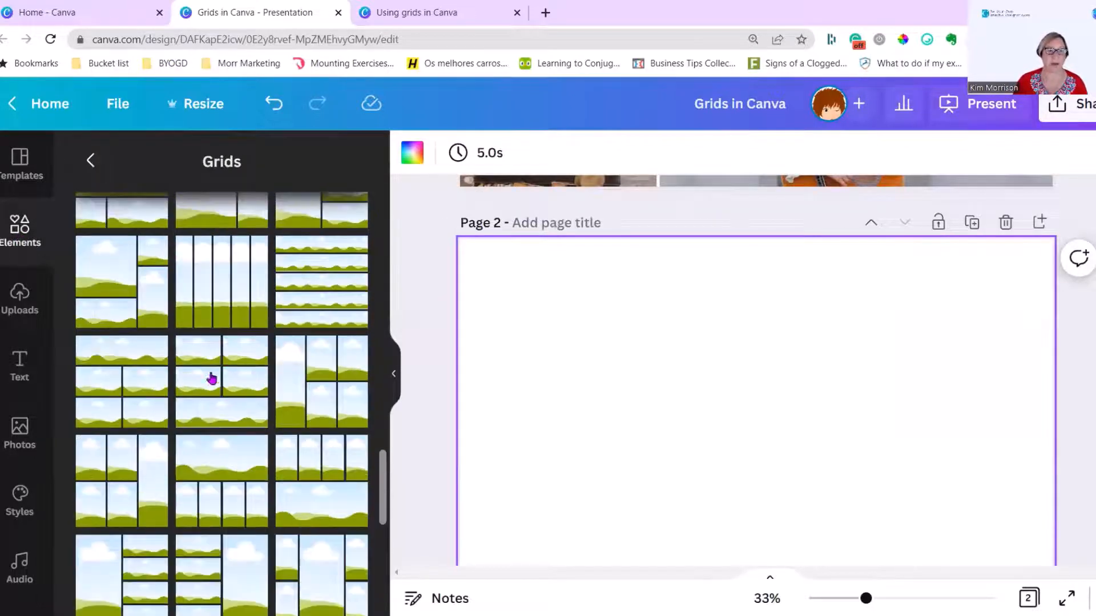
{"action": "scroll", "coordinate": [212, 320], "scroll_direction": "down", "scroll_amount": 6}
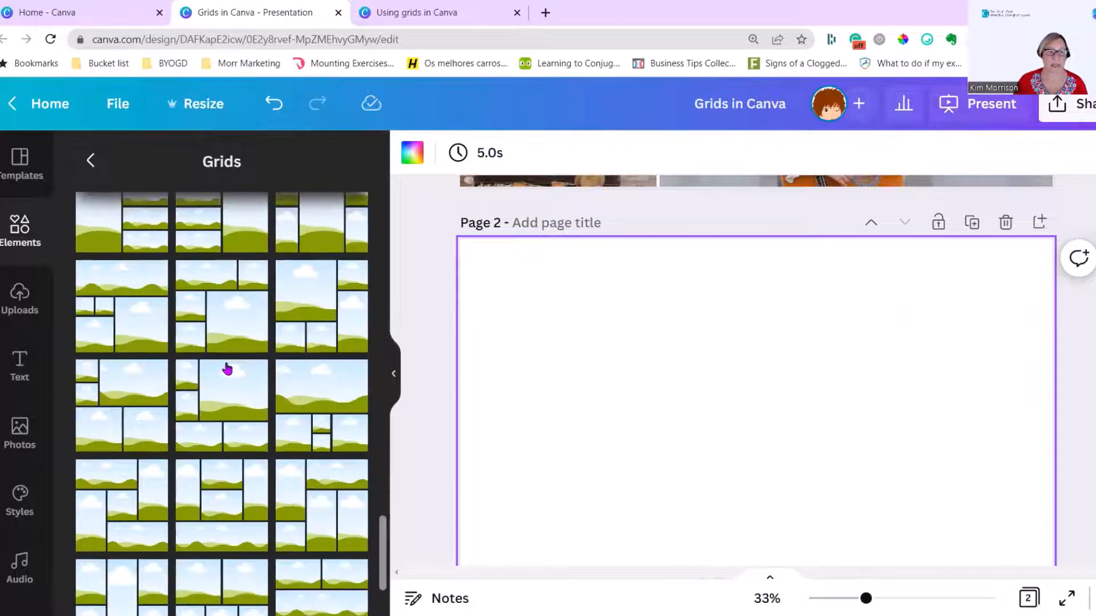
{"action": "scroll", "coordinate": [227, 370], "scroll_direction": "down", "scroll_amount": 5}
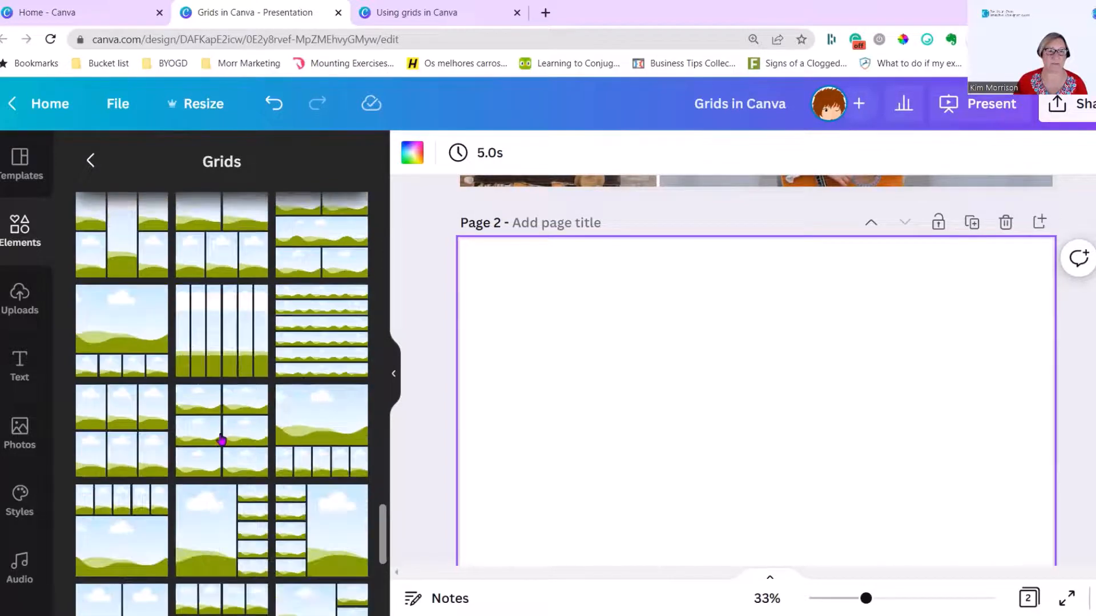
{"action": "left_click", "coordinate": [217, 338]}
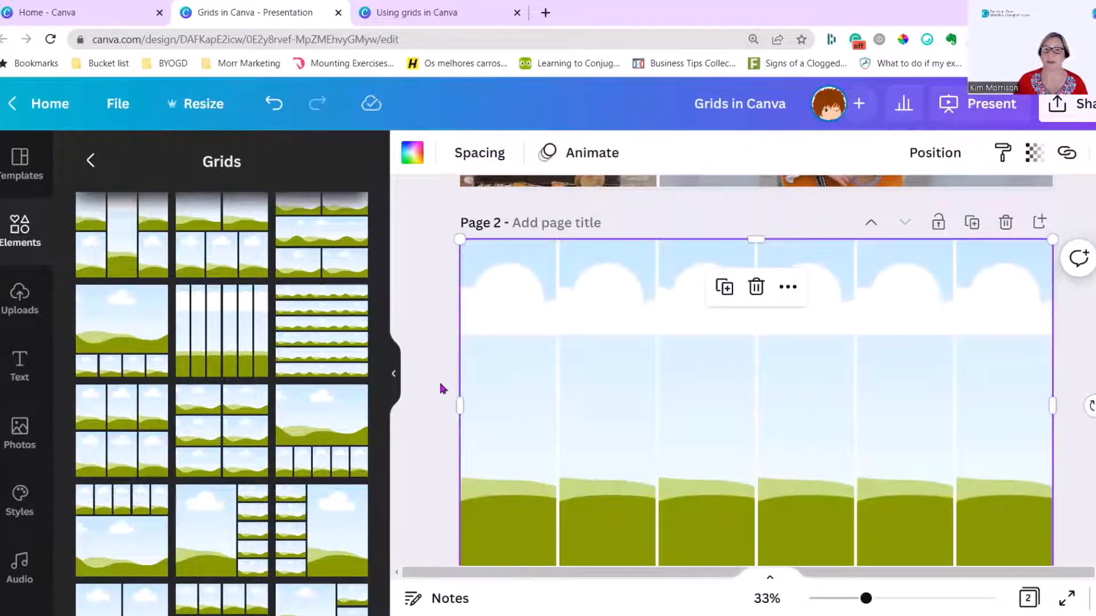
{"action": "left_click", "coordinate": [393, 375]}
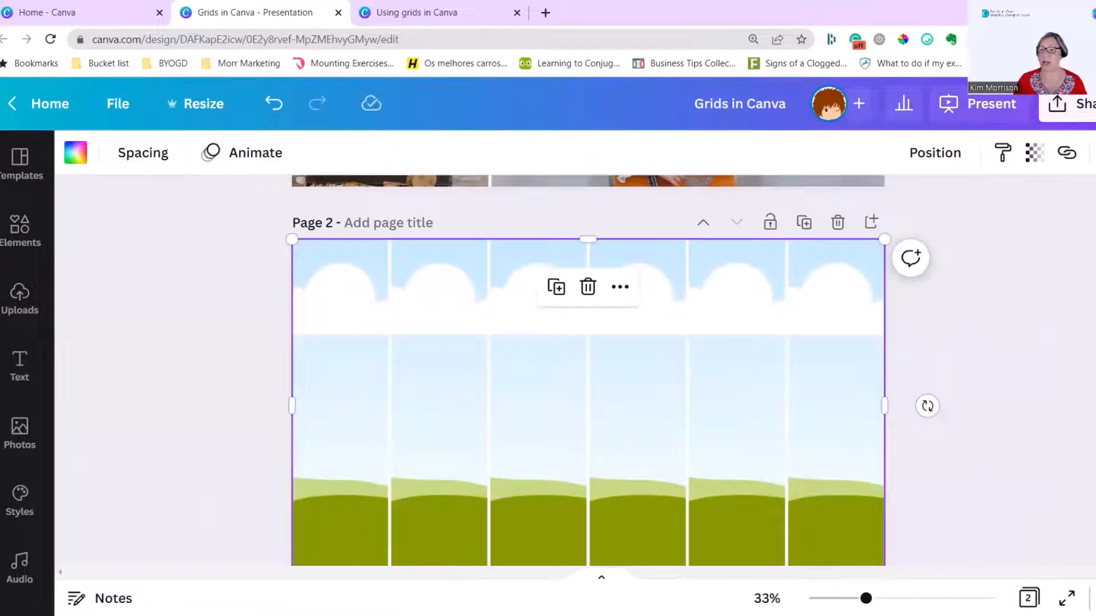
{"action": "scroll", "coordinate": [935, 490], "scroll_direction": "down", "scroll_amount": 1}
{"action": "left_click", "coordinate": [936, 491]}
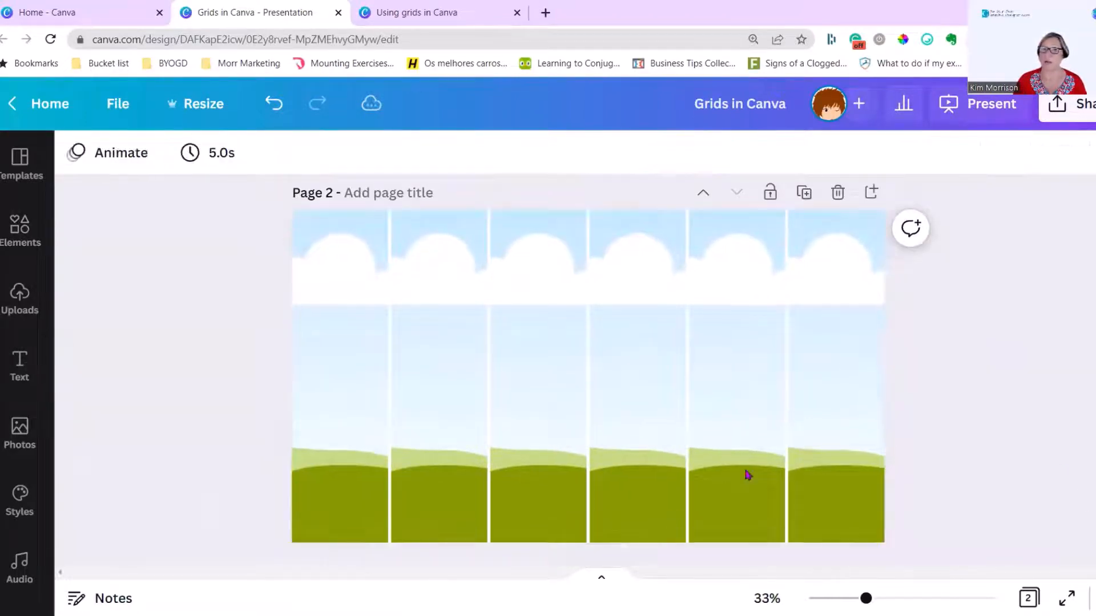
Fill the first grid column on page 2 with the BYOGD blue #00aad4 and the second column with the BYOGD pink
{"action": "left_click", "coordinate": [333, 348]}
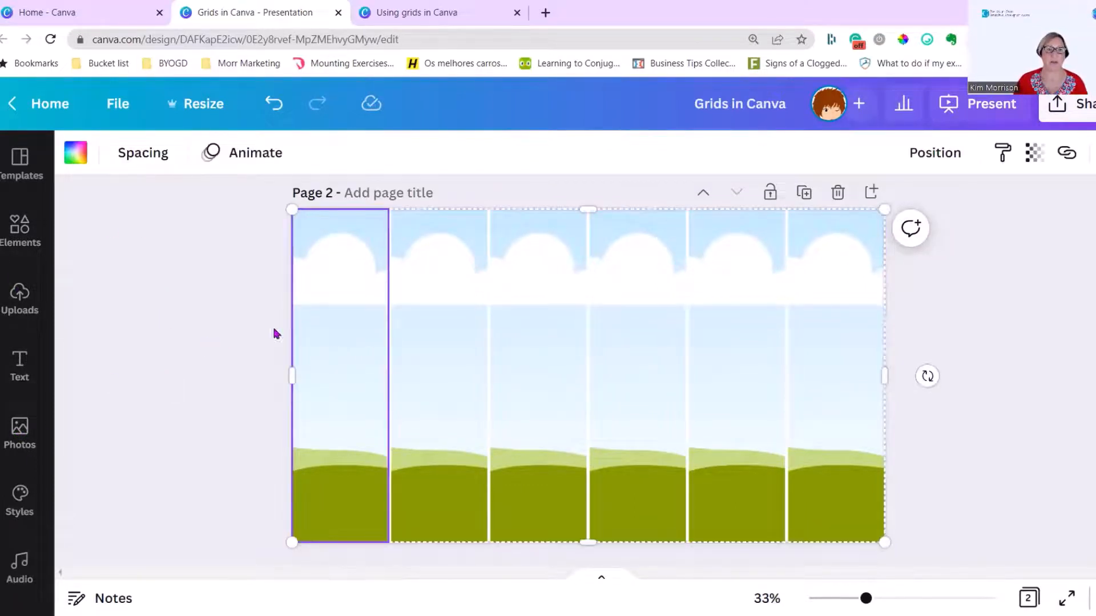
{"action": "left_click", "coordinate": [75, 153]}
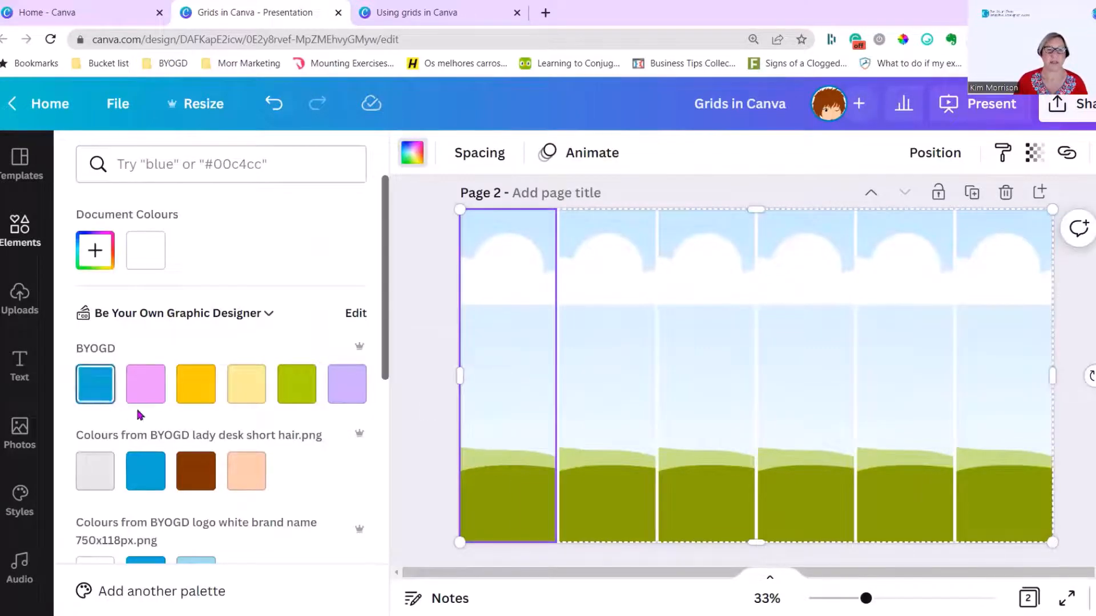
{"action": "left_click", "coordinate": [99, 398]}
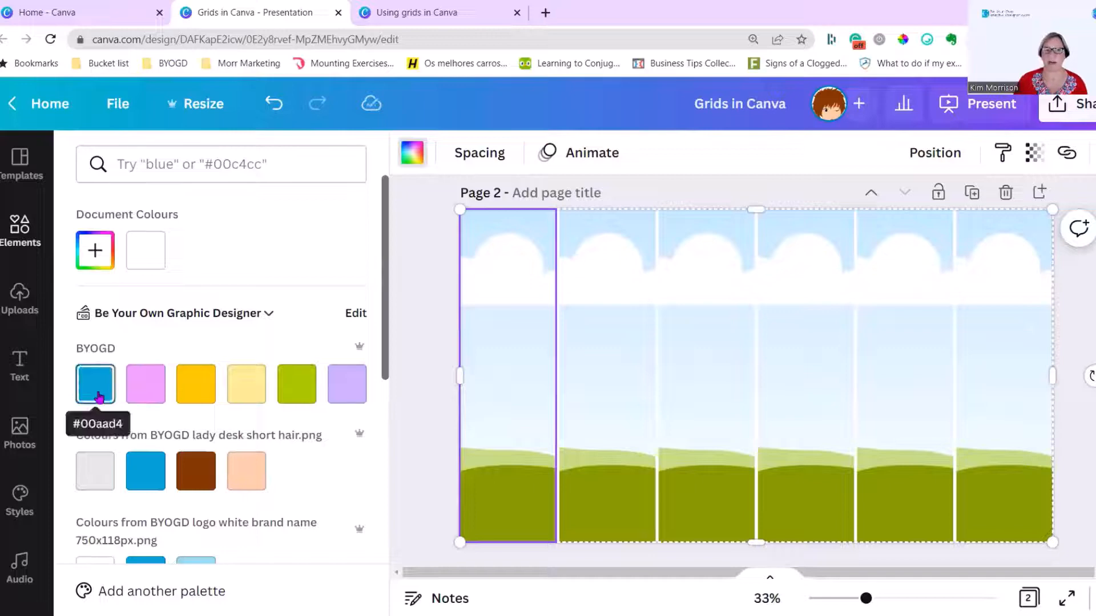
{"action": "left_click", "coordinate": [98, 398]}
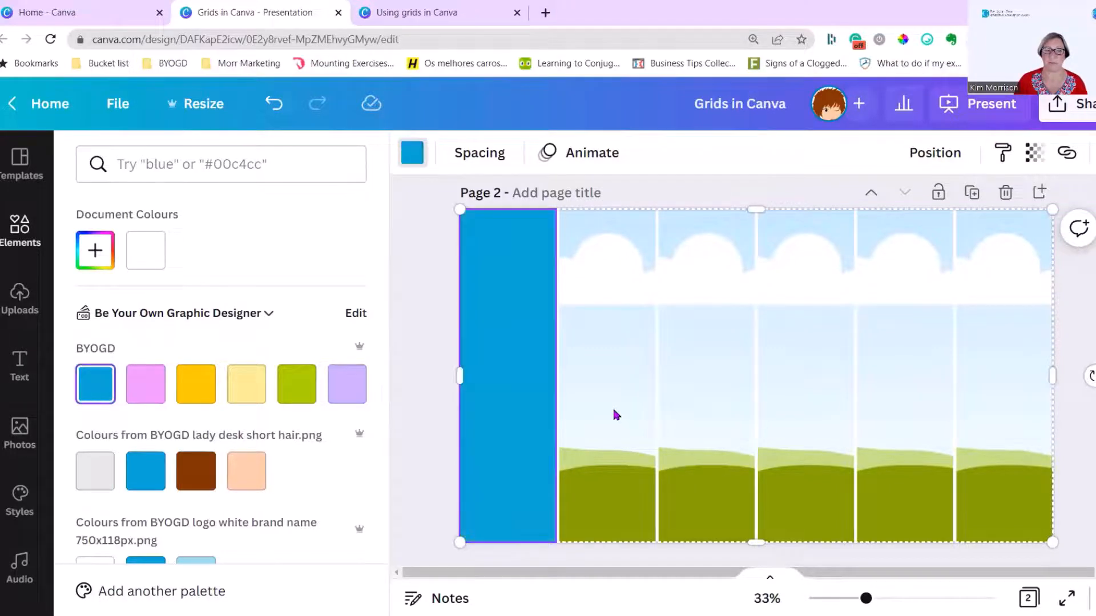
{"action": "left_click", "coordinate": [614, 413]}
{"action": "left_click", "coordinate": [145, 385]}
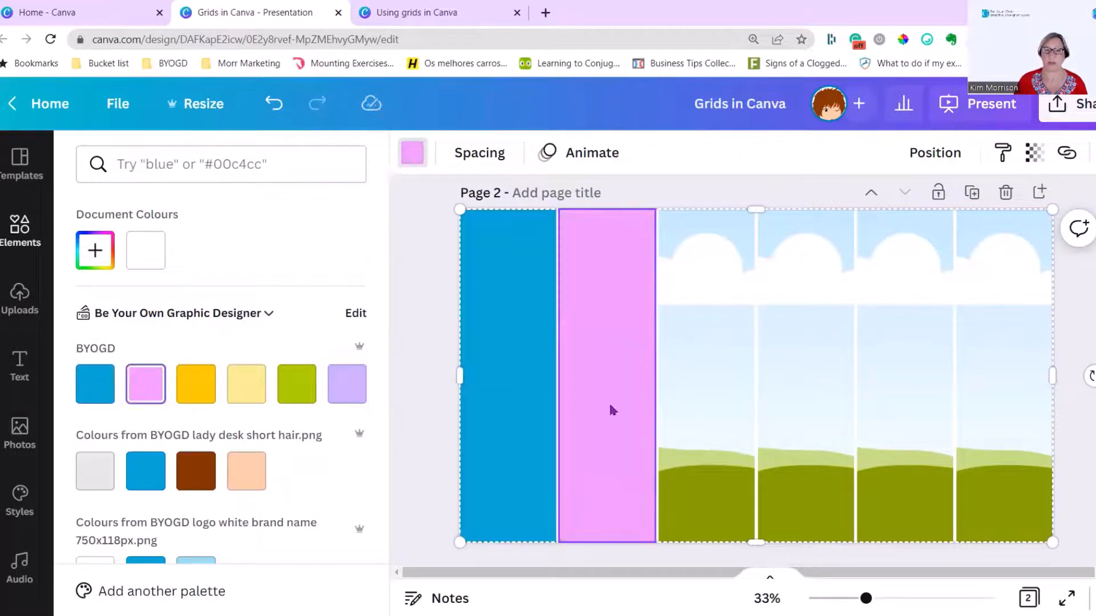
Fill grid columns three to six on page 2 with the BYOGD golden yellow, pale yellow, green and lilac, in that order
{"action": "left_click", "coordinate": [702, 410]}
{"action": "left_click", "coordinate": [196, 385]}
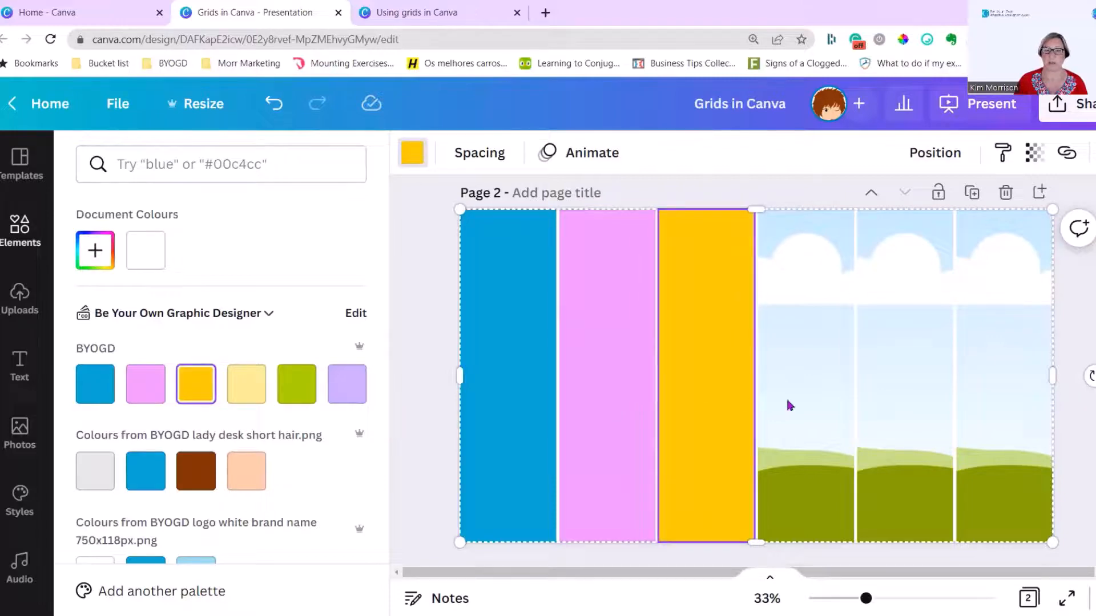
{"action": "left_click", "coordinate": [768, 406]}
{"action": "left_click", "coordinate": [246, 385]}
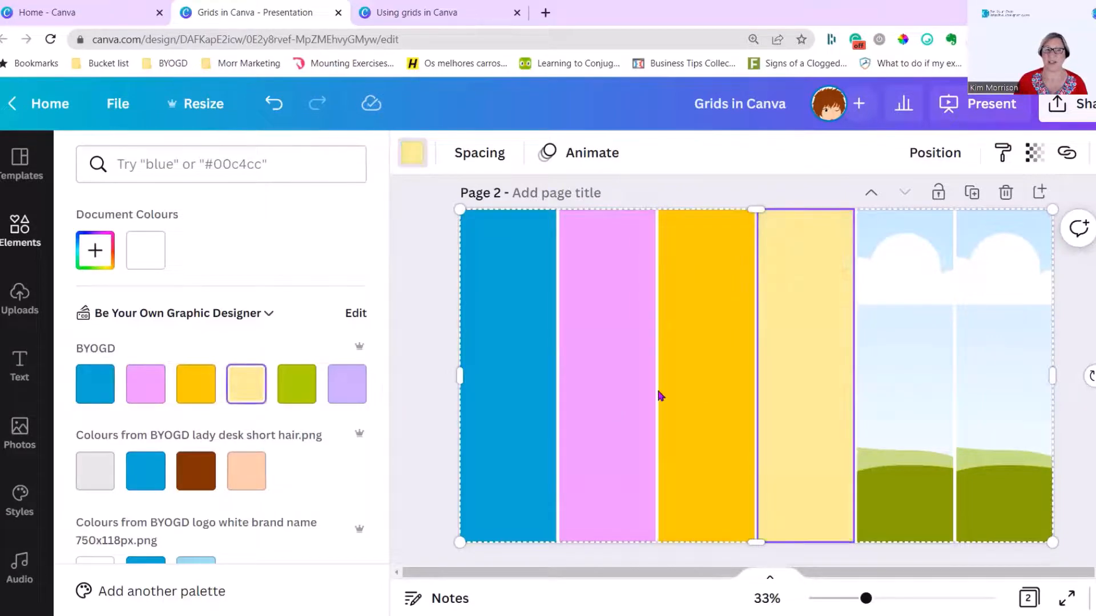
{"action": "left_click", "coordinate": [900, 396]}
{"action": "left_click", "coordinate": [296, 390]}
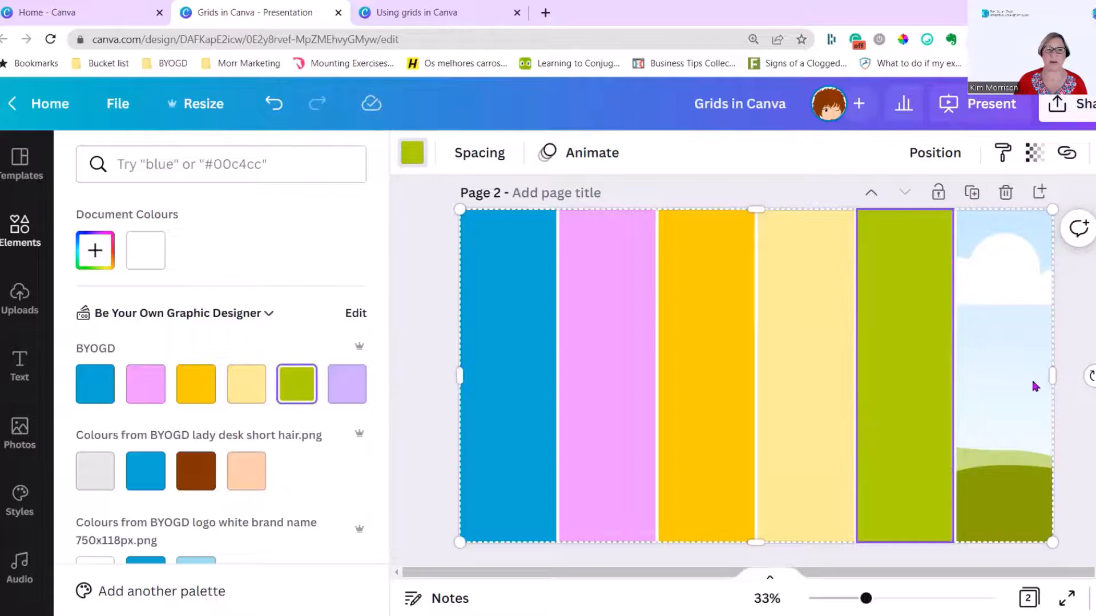
{"action": "left_click", "coordinate": [1013, 388]}
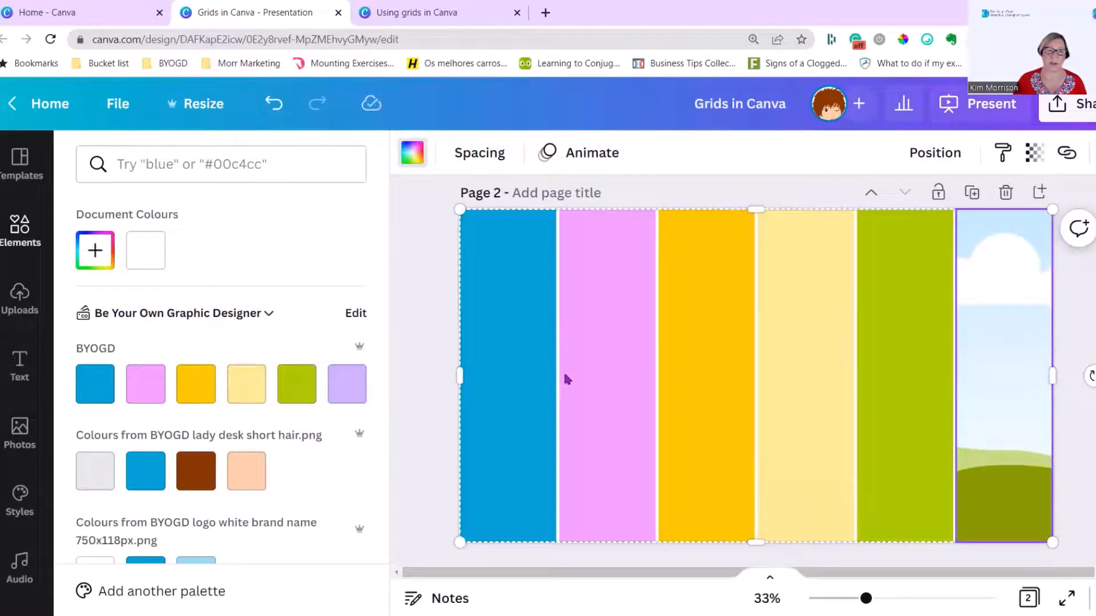
{"action": "left_click", "coordinate": [355, 385]}
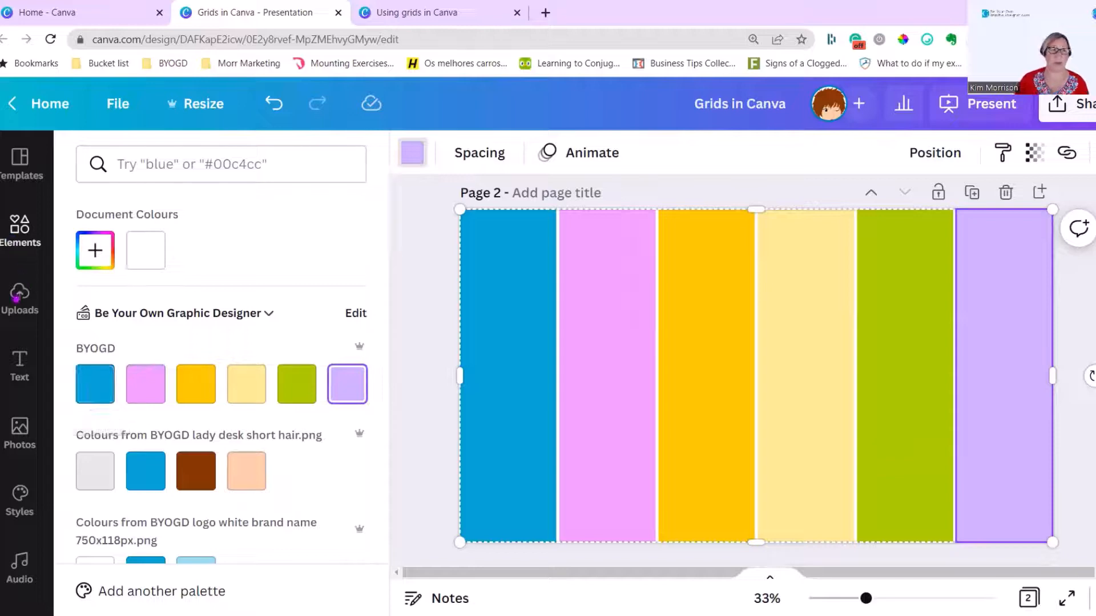
Add a white text label reading #00aad4 at font size 24 to the blue column on page 2
{"action": "left_click", "coordinate": [30, 381]}
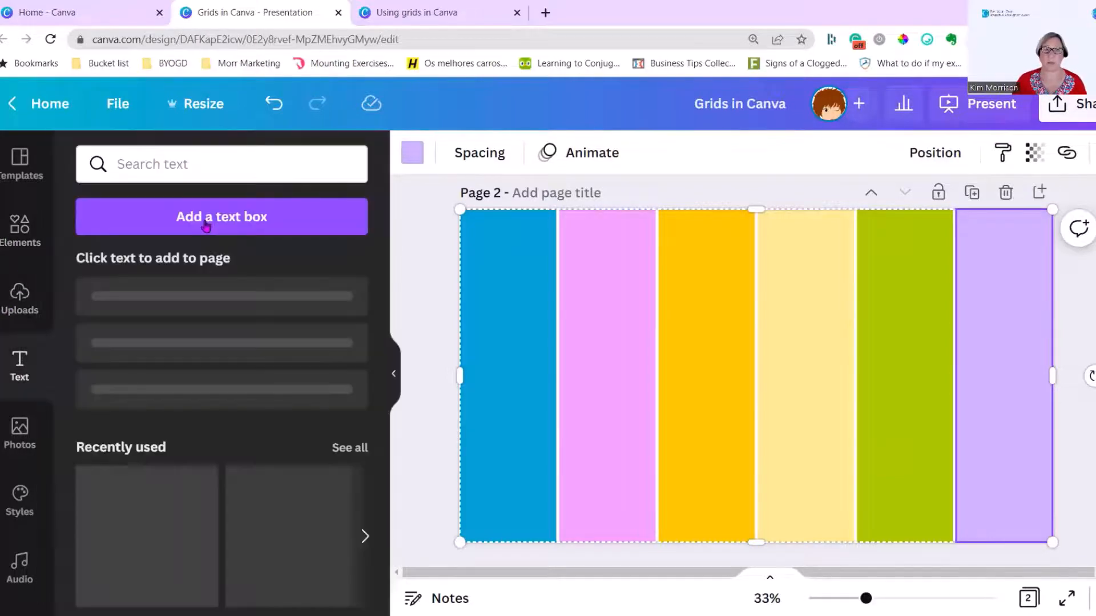
{"action": "left_click", "coordinate": [206, 227]}
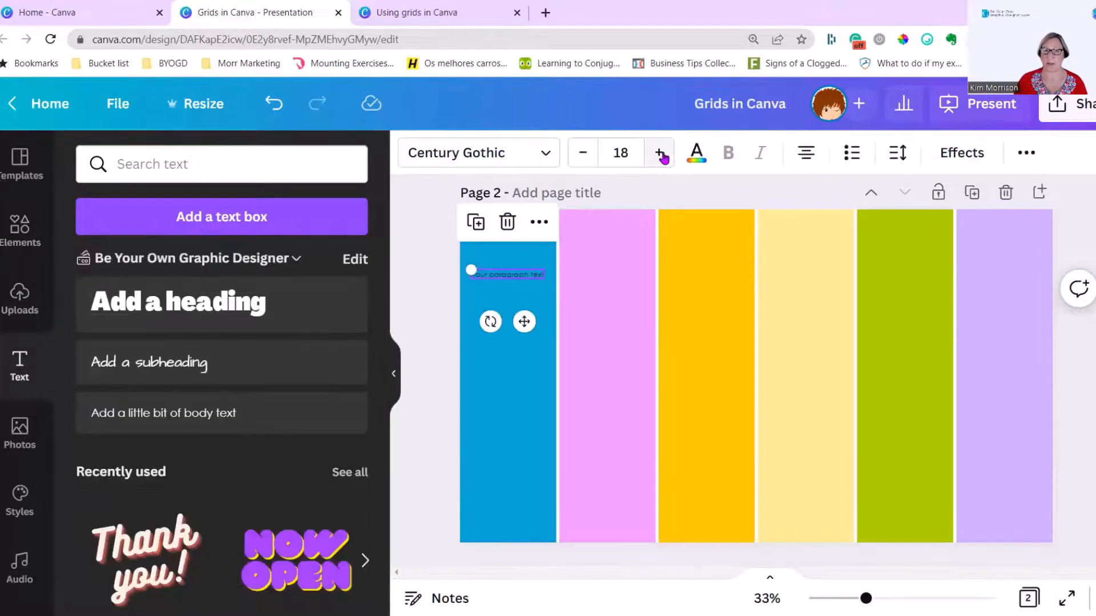
{"action": "left_click", "coordinate": [660, 154]}
{"action": "left_click", "coordinate": [660, 153]}
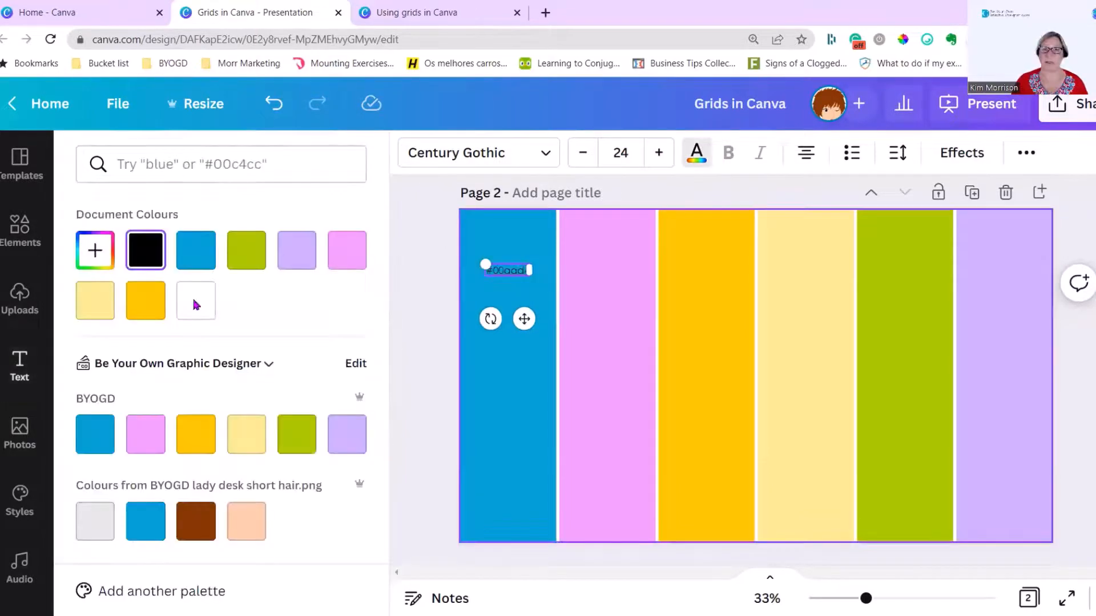
{"action": "left_click", "coordinate": [196, 300]}
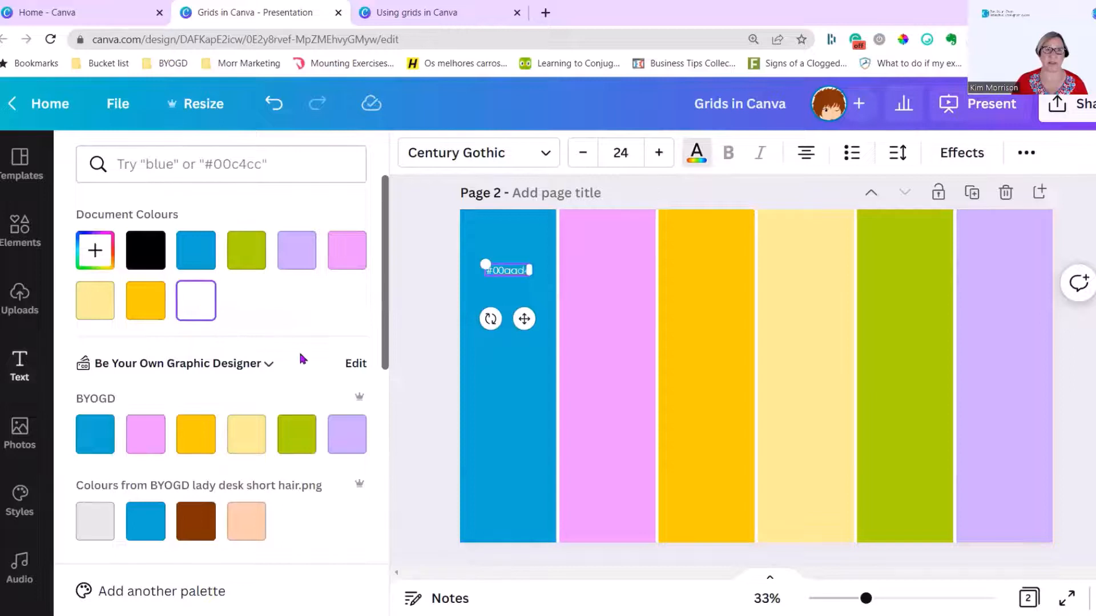
Move the #00aad4 label up near the top of the blue column and enlarge it to font size 34
{"action": "left_click_drag", "start_coordinate": [523, 321], "coordinate": [523, 300]}
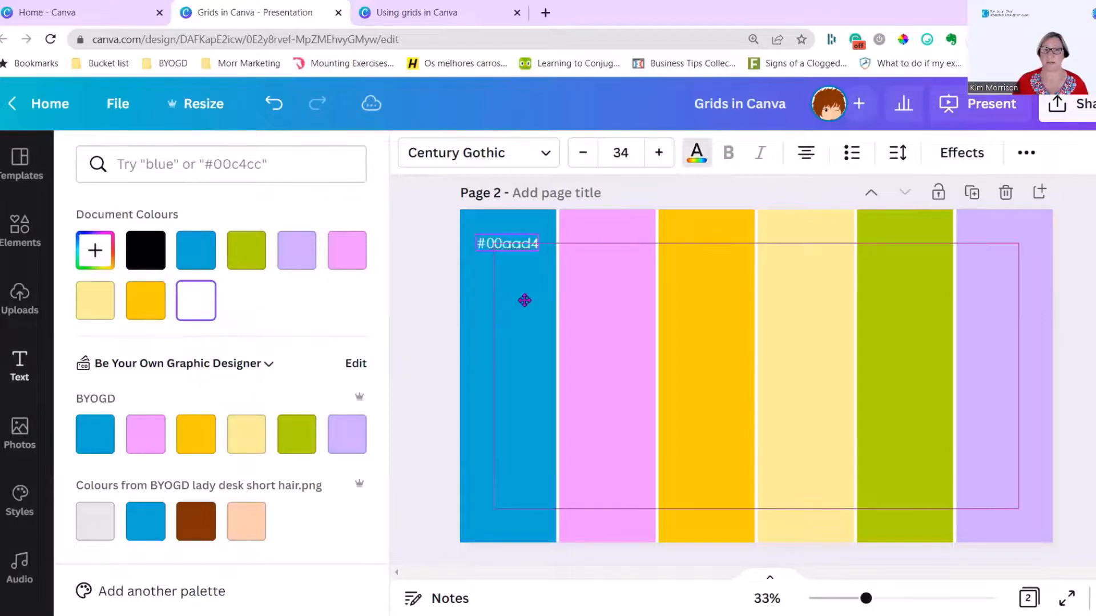
{"action": "left_click", "coordinate": [432, 323]}
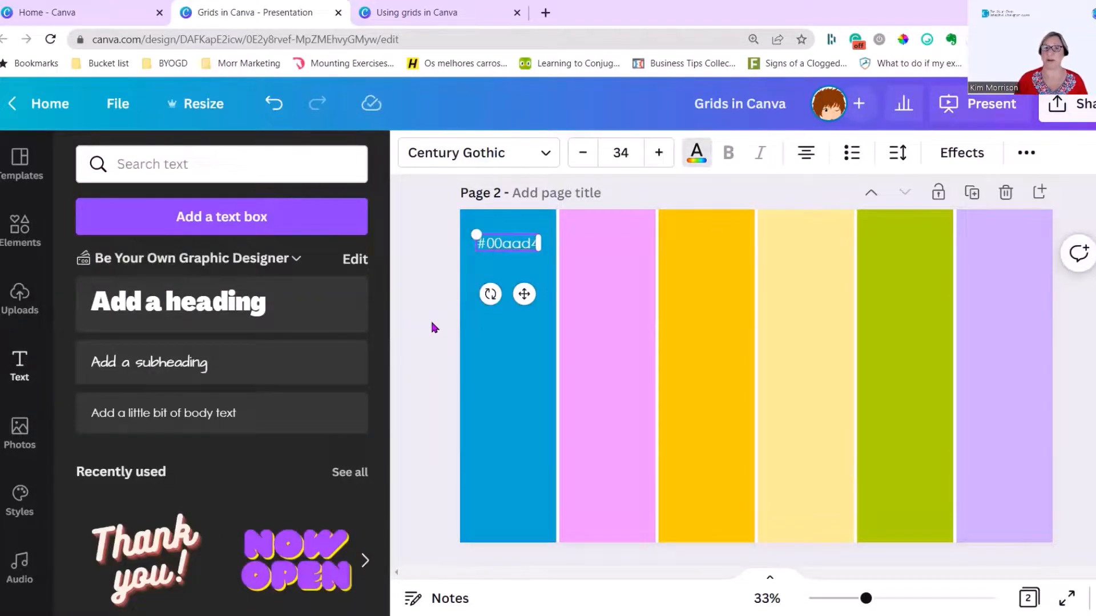
{"action": "left_click", "coordinate": [431, 321]}
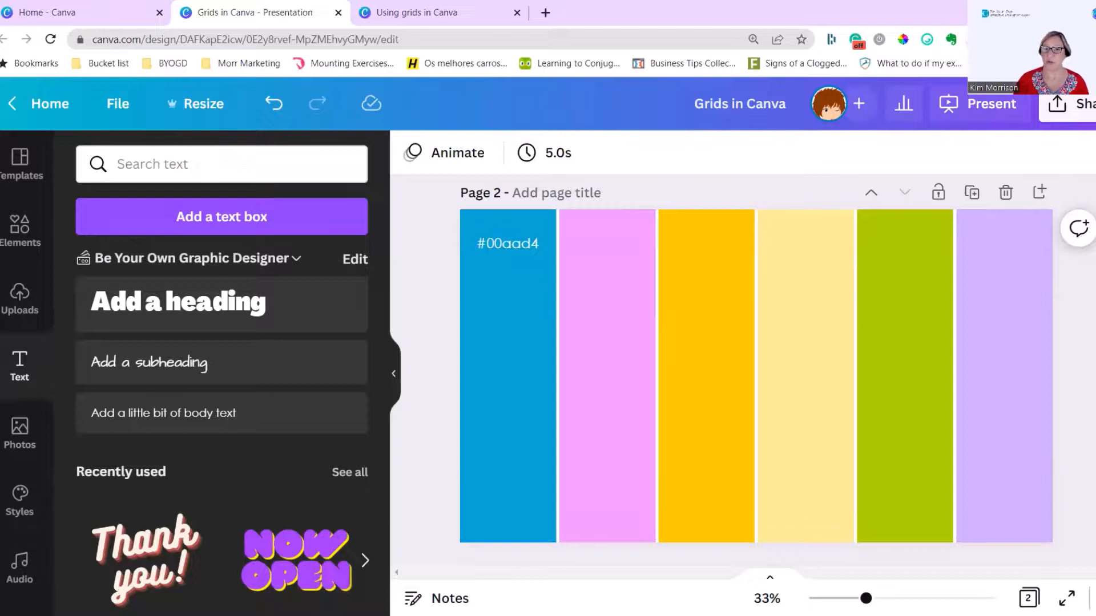
Collapse the side panel and review the photo collage on page 1 and the colour columns on page 2
{"action": "left_click", "coordinate": [393, 374]}
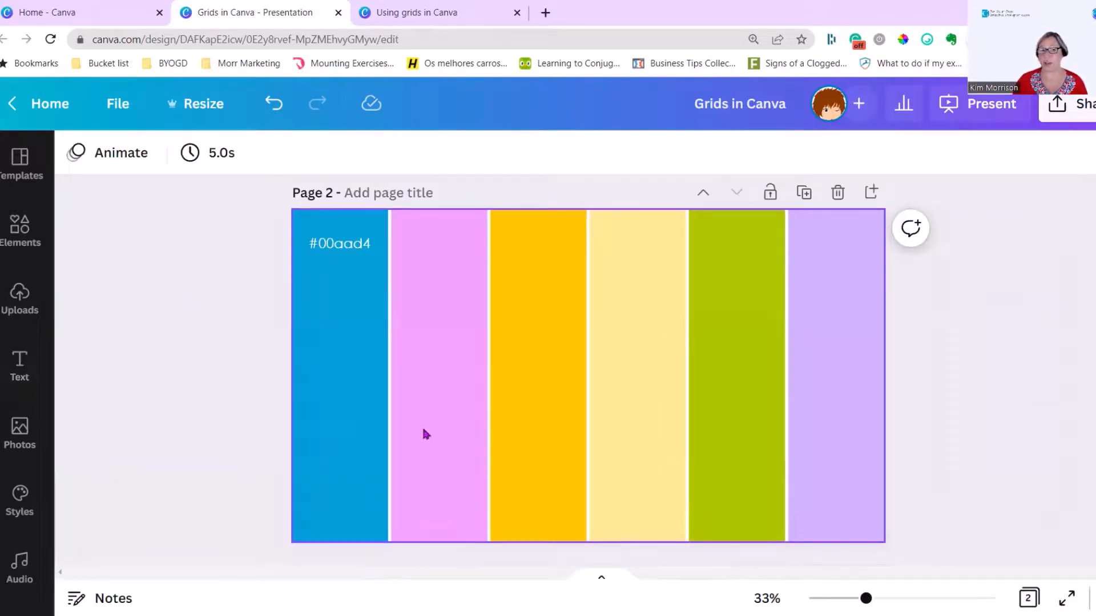
{"action": "scroll", "coordinate": [425, 434], "scroll_direction": "up", "scroll_amount": 4}
{"action": "scroll", "coordinate": [660, 391], "scroll_direction": "up", "scroll_amount": 3}
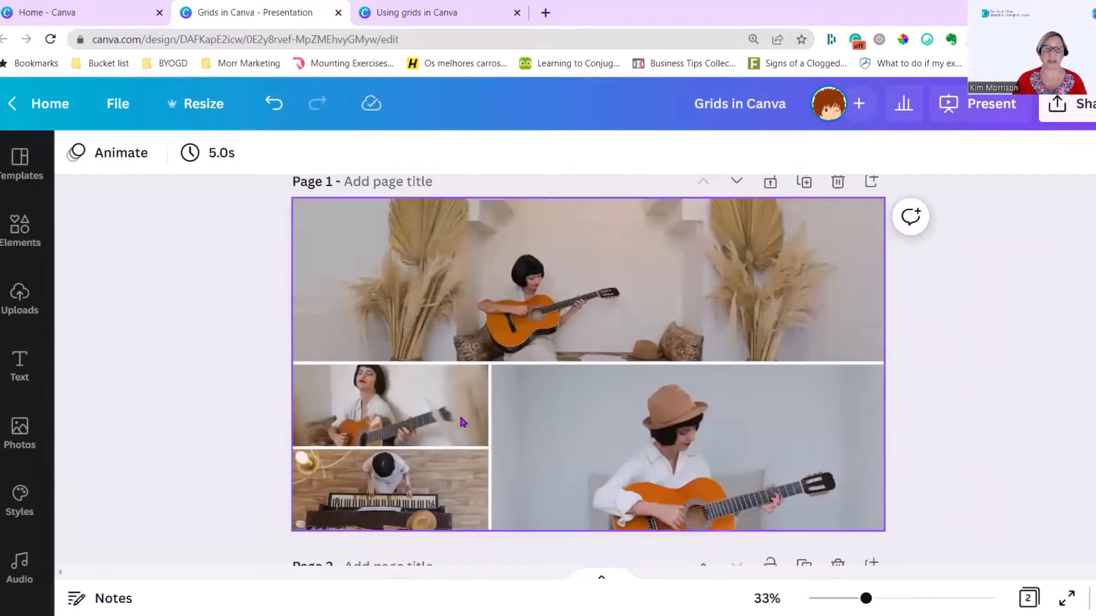
{"action": "scroll", "coordinate": [669, 409], "scroll_direction": "down", "scroll_amount": 5}
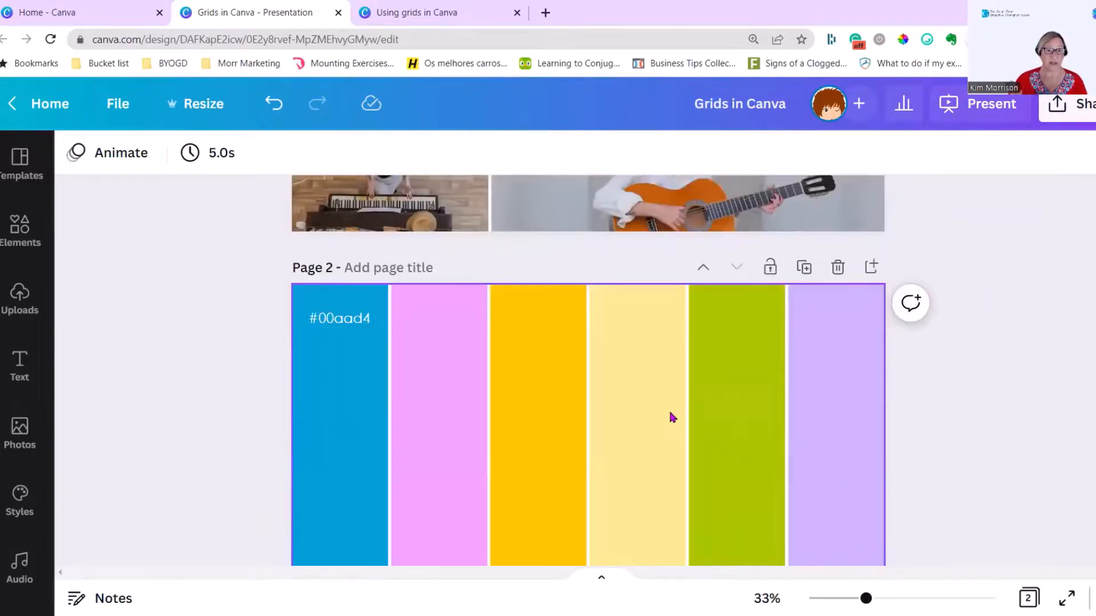
{"action": "scroll", "coordinate": [669, 409], "scroll_direction": "up", "scroll_amount": 1}
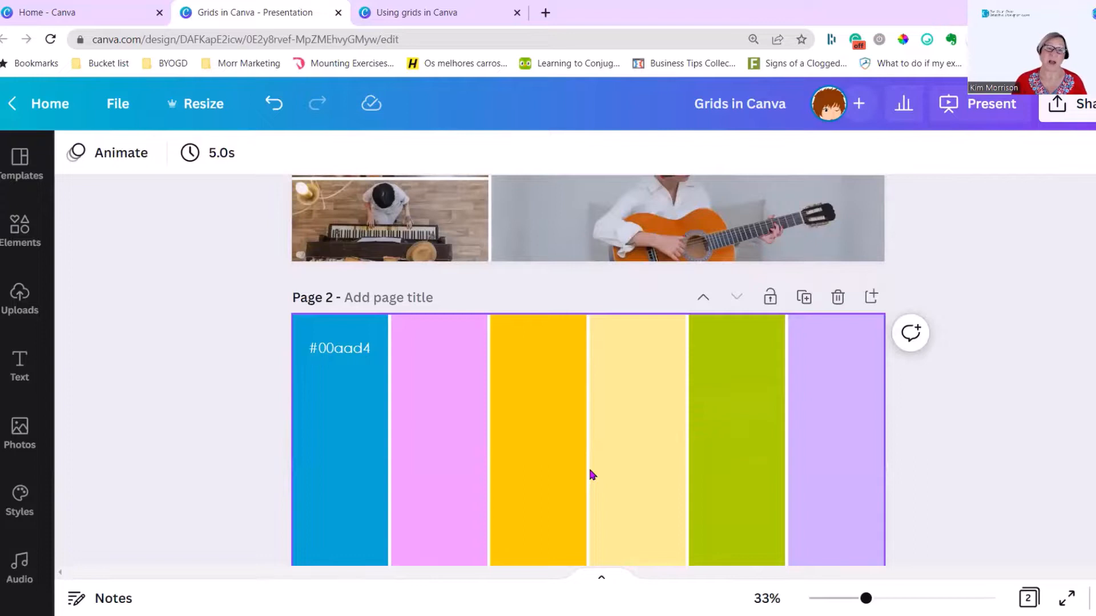
{"action": "scroll", "coordinate": [592, 474], "scroll_direction": "down", "scroll_amount": 1}
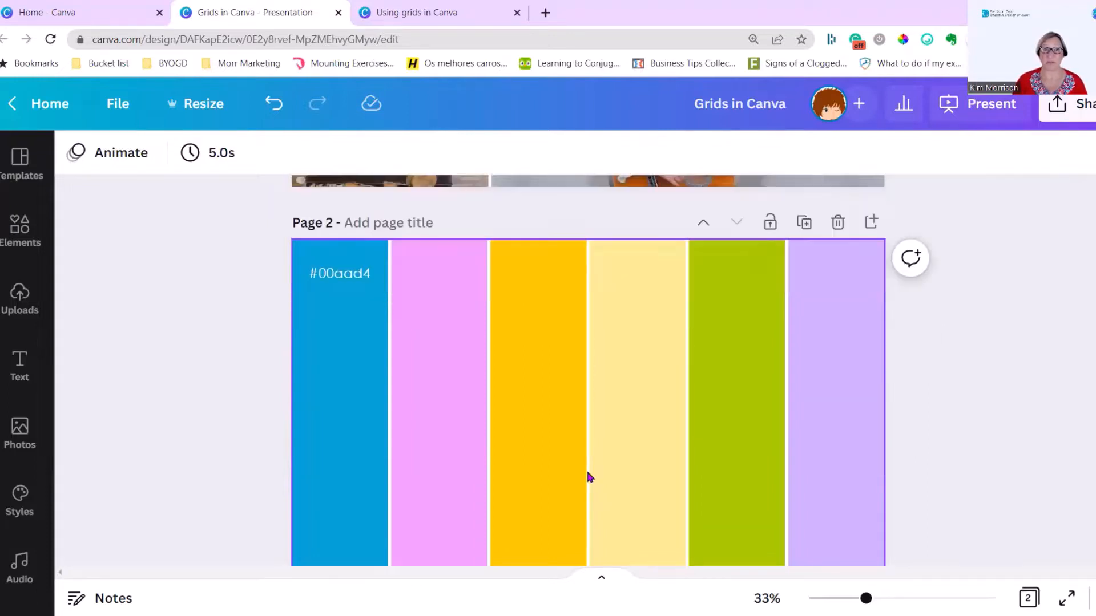